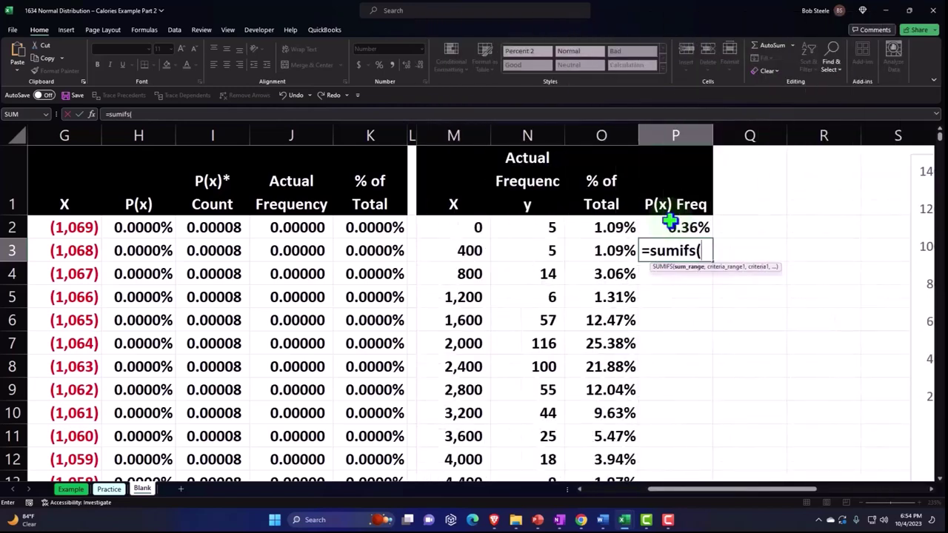
Start P3's SUMIFS with the P(x) column H2:H6519 as the sum range.
left_click(150, 227)
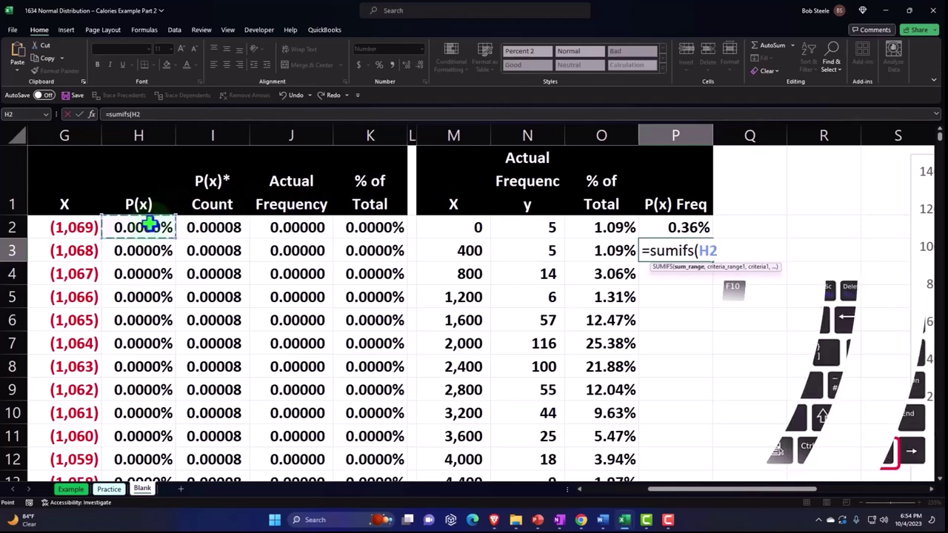
key("ctrl+shift+Down")
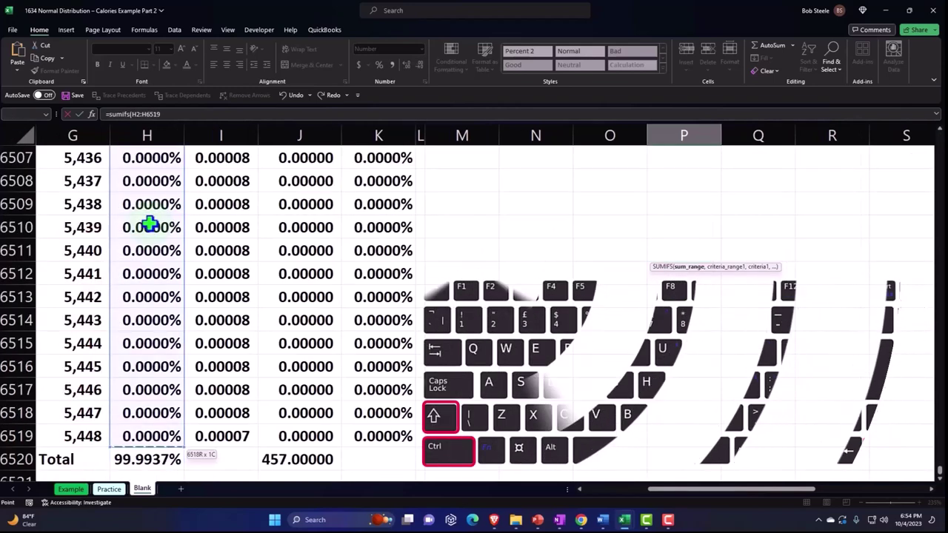
key("ctrl+BackSpace")
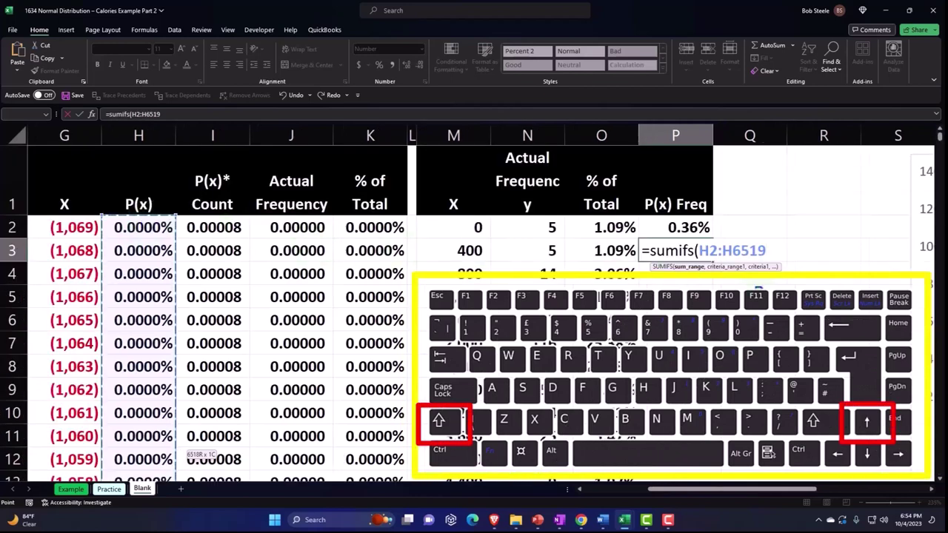
type(",")
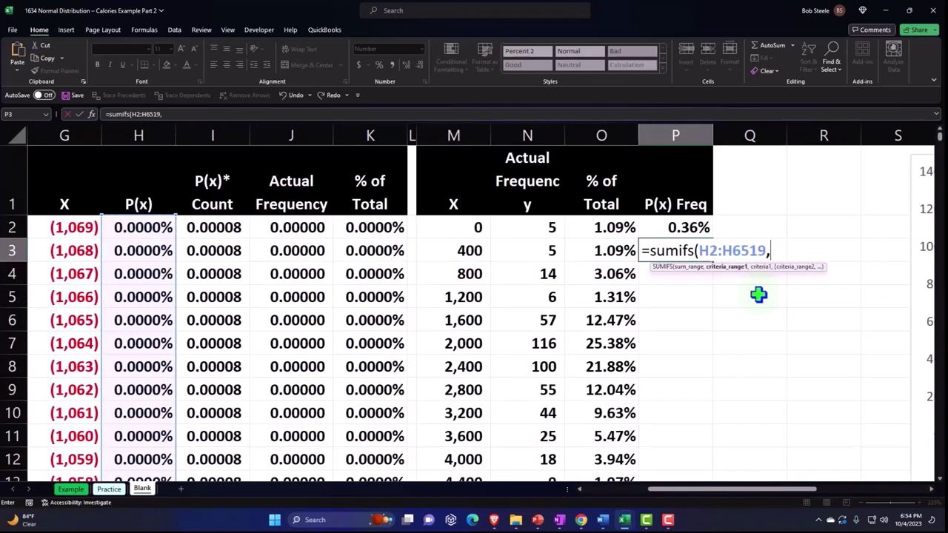
Add the first criterion: X values in G2# greater than the bin edge in M2.
left_click(70, 227)
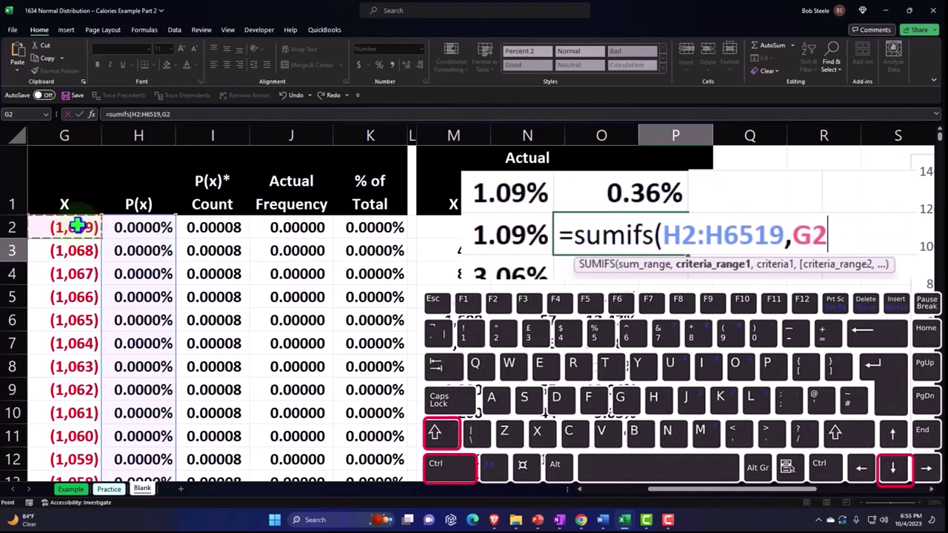
key("ctrl+shift+Down")
key("shift+Up")
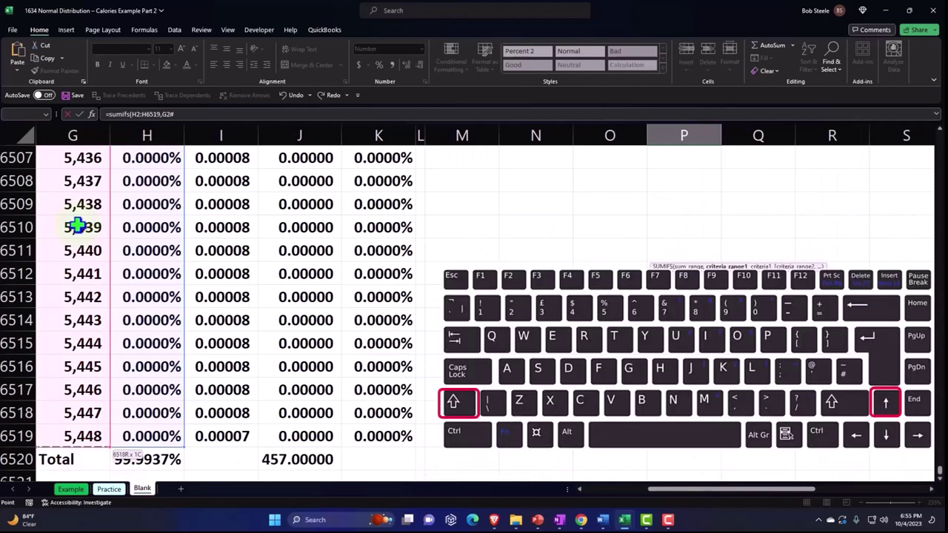
key("ctrl+BackSpace")
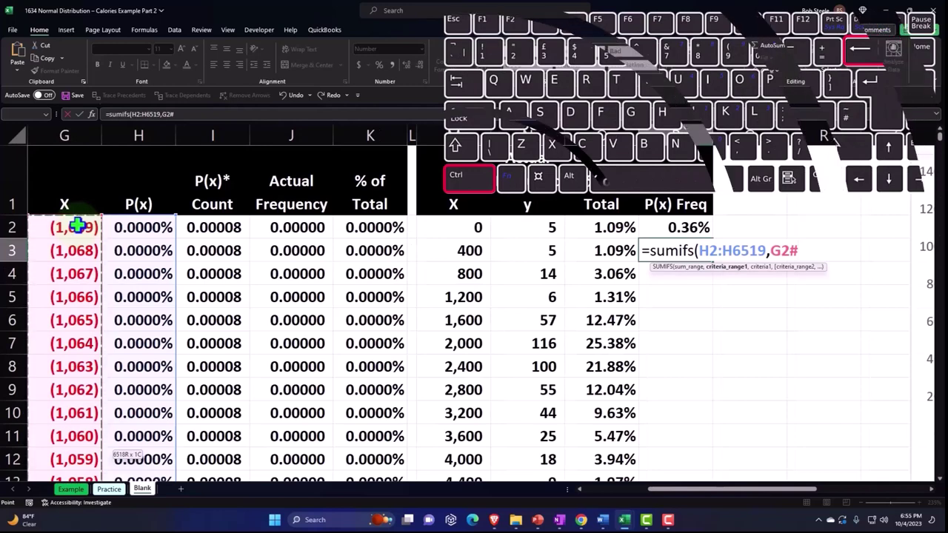
type(",")
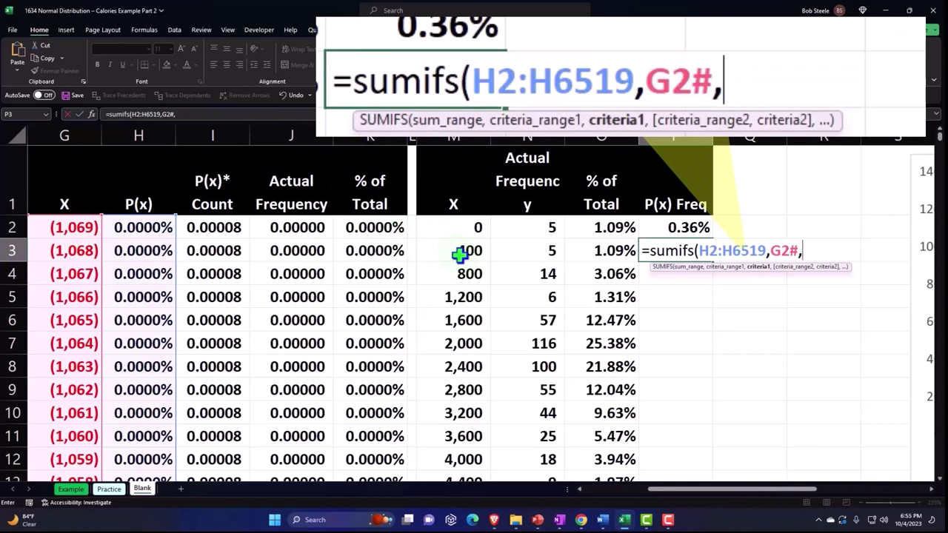
type("\"")
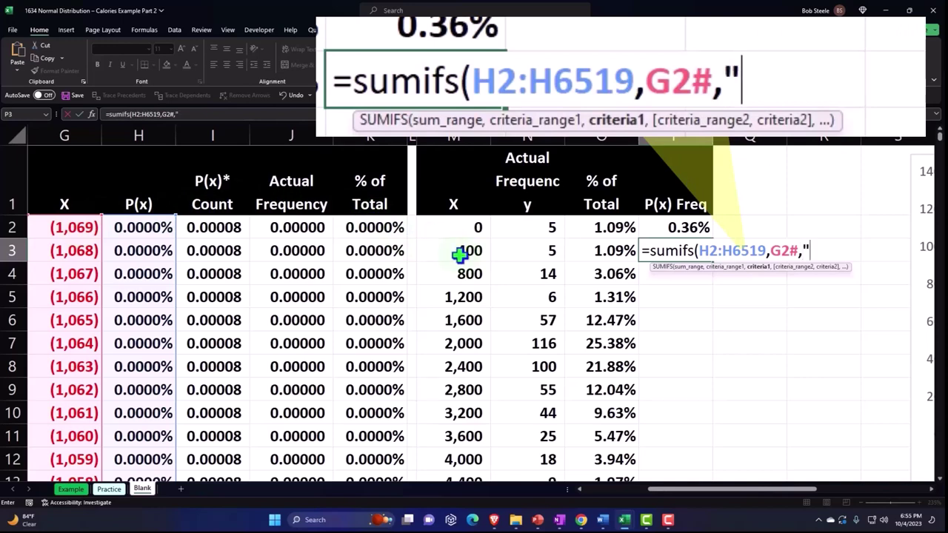
type(">\"")
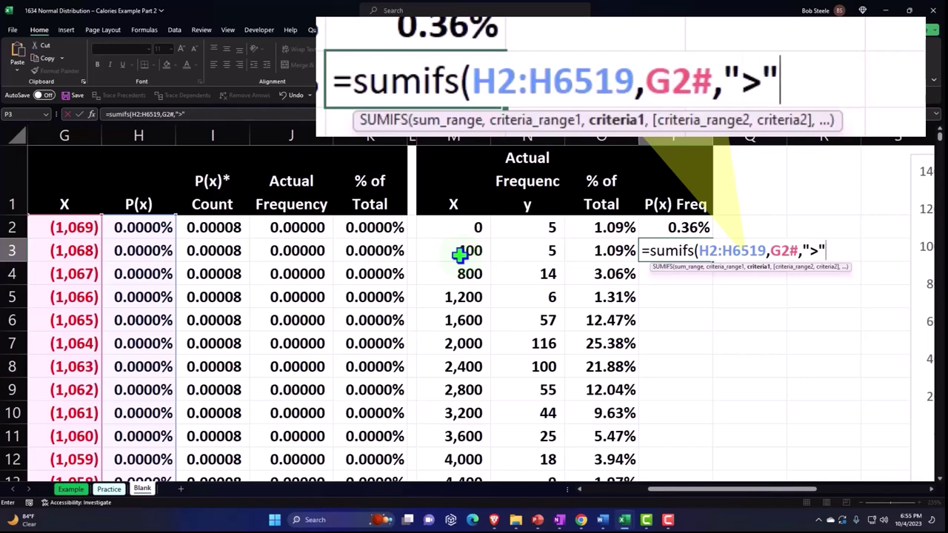
type("&")
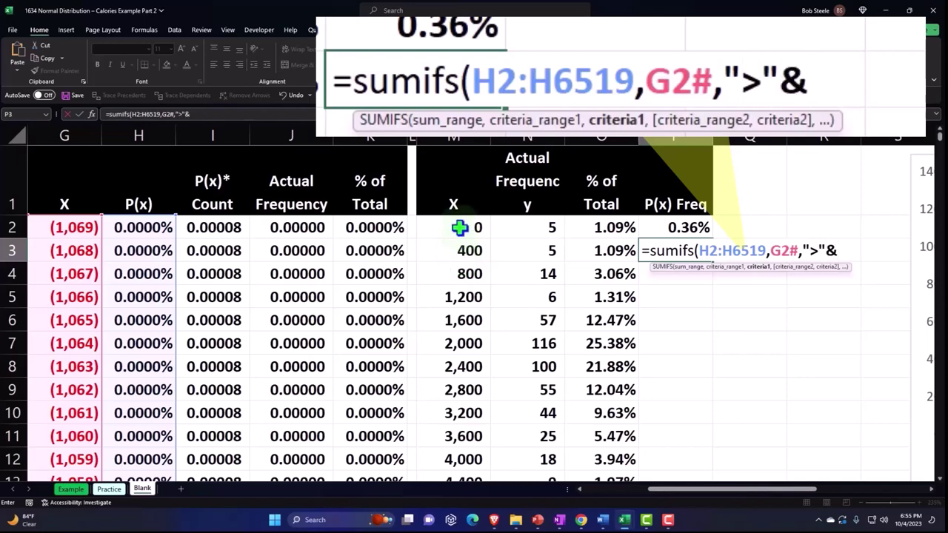
left_click(459, 227)
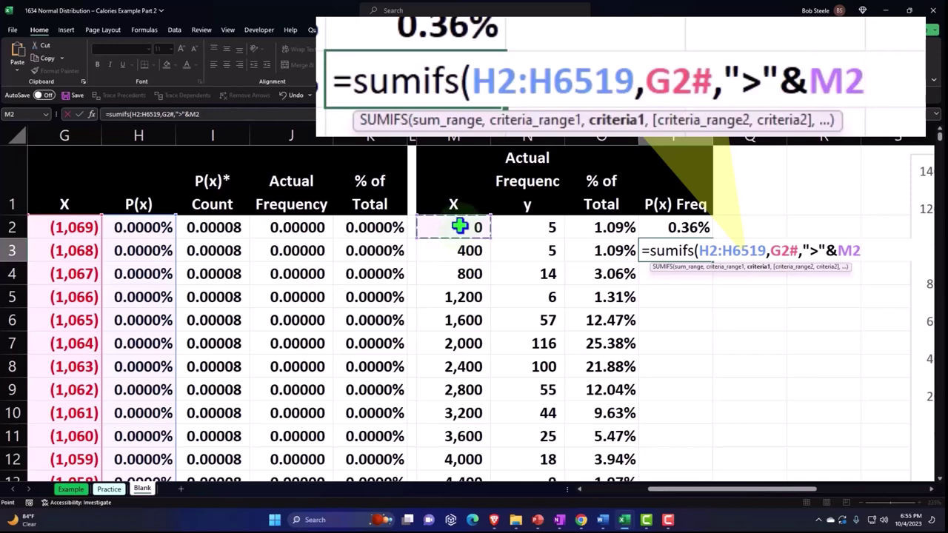
type(",")
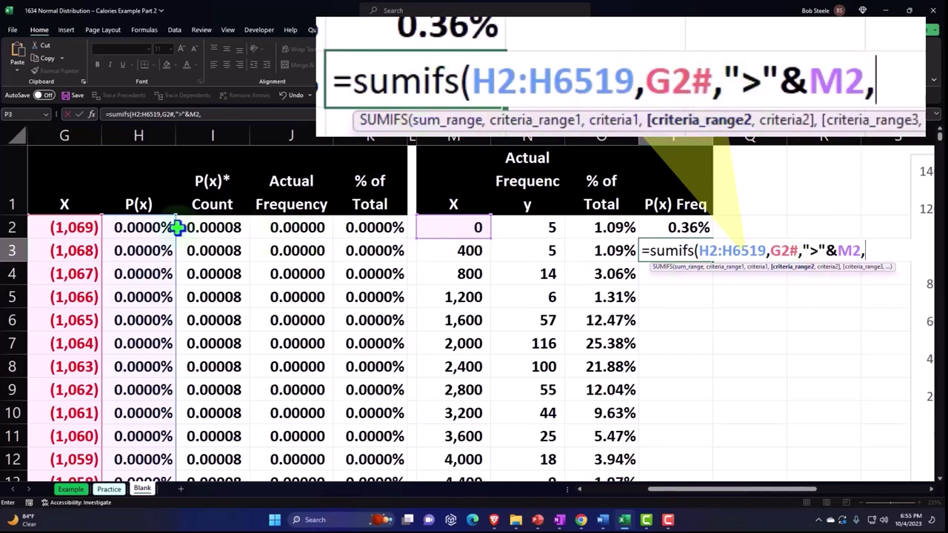
Add the criterion G2# "<="&M3, close the SUMIFS and enter it in P3.
left_click(69, 227)
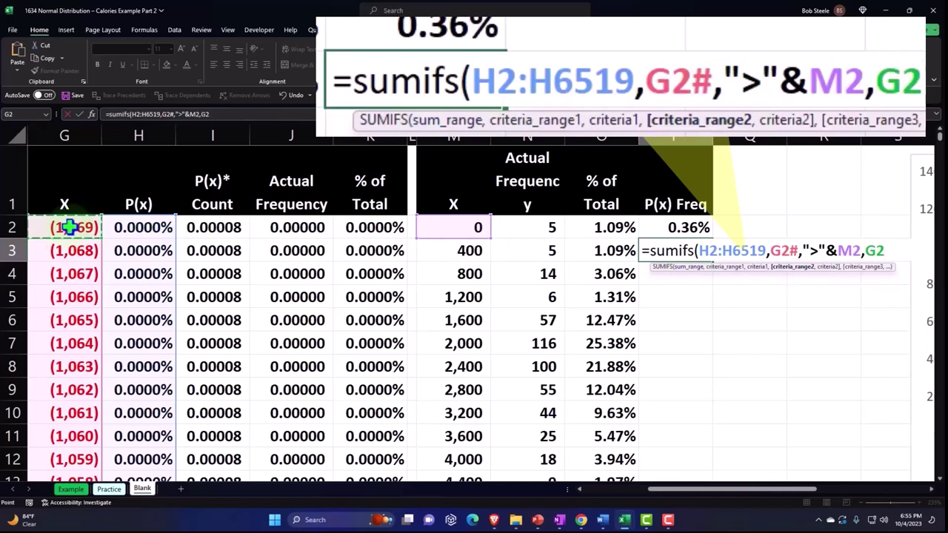
key("ctrl+shift+Down")
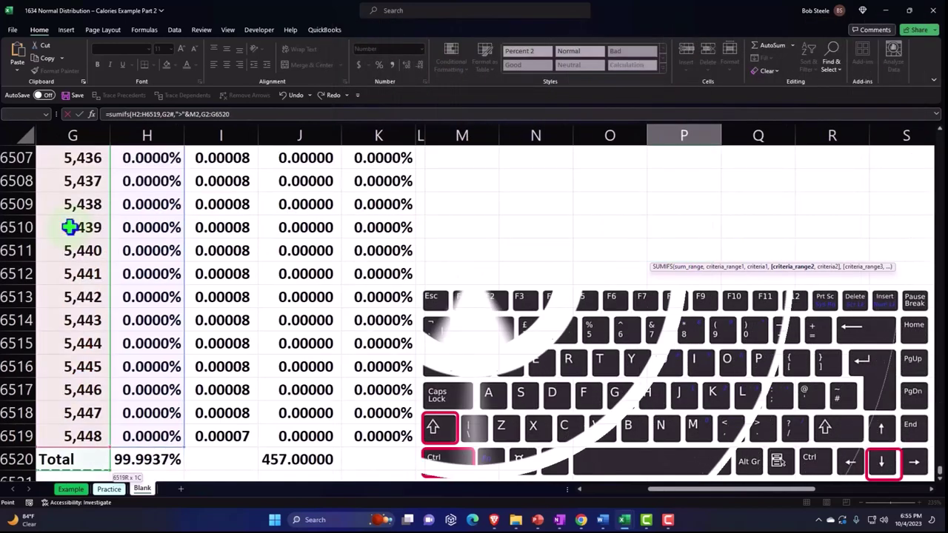
key("ctrl+shift+Up")
key("ctrl+BackSpace")
type(",")
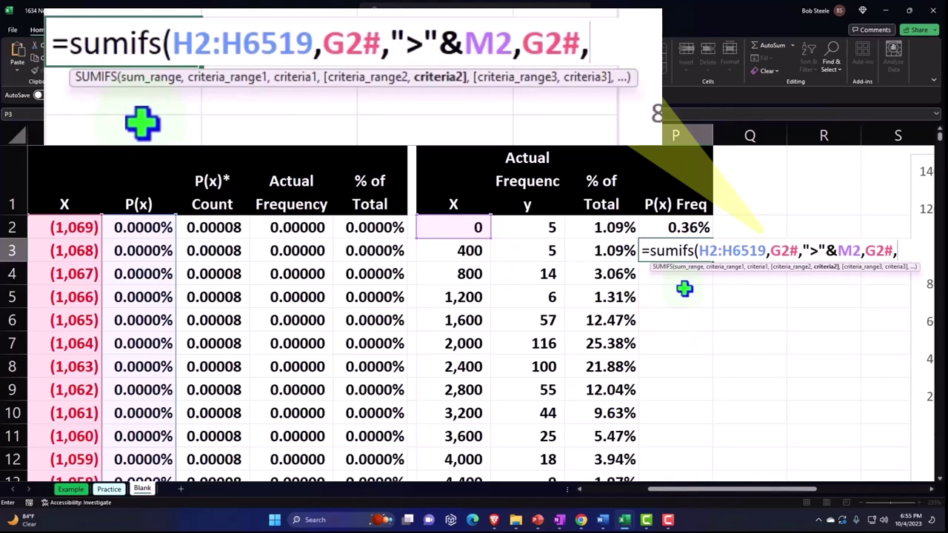
type("\"<")
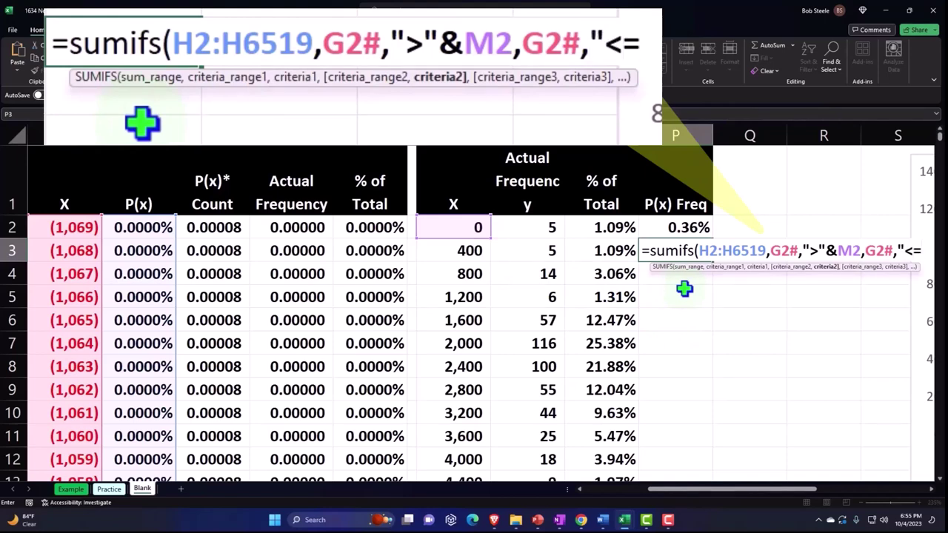
type("=\"&")
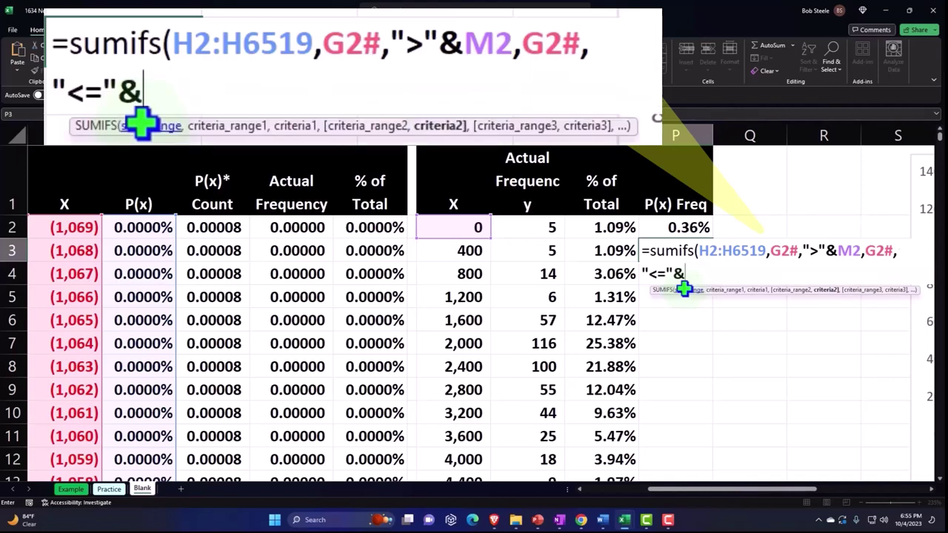
left_click(469, 251)
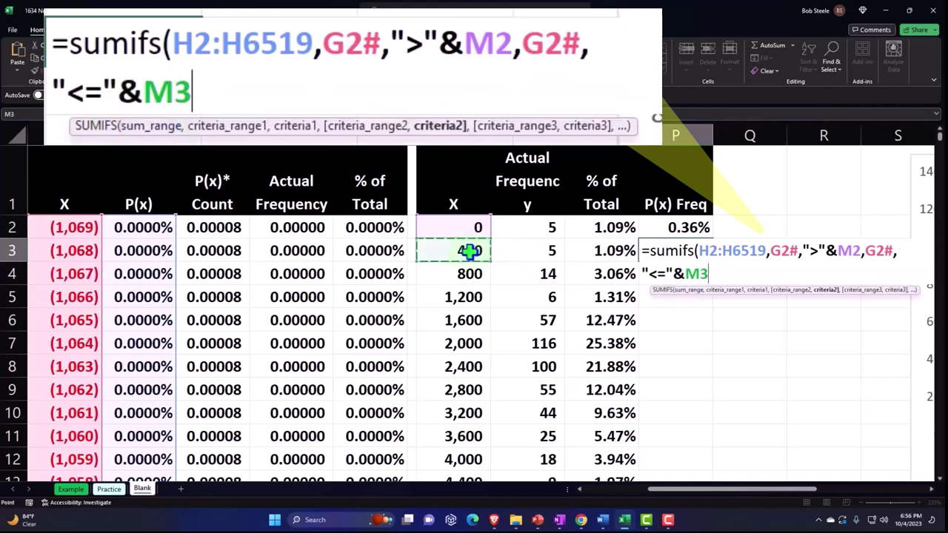
type(")")
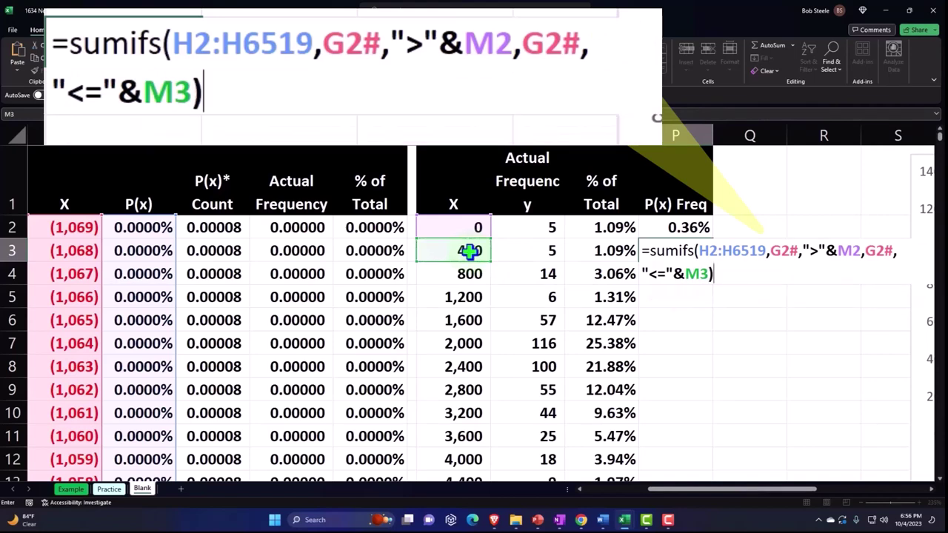
key("Return")
Format P3 as a percentage with two decimals, showing 1.04%.
key("Up")
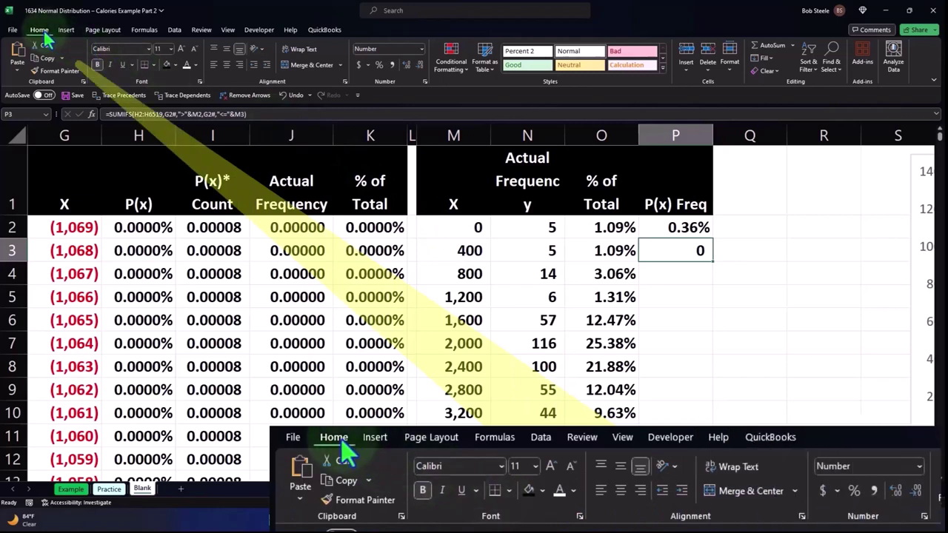
left_click(379, 65)
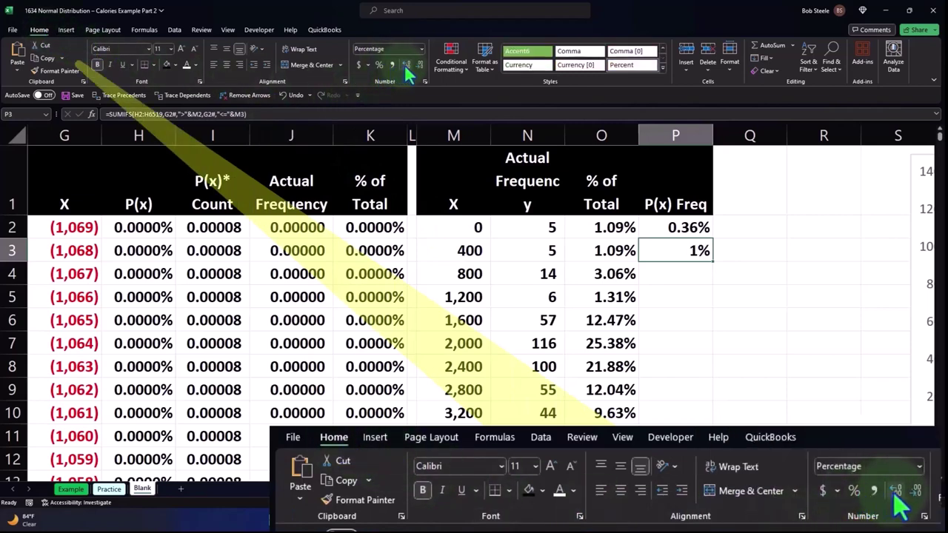
left_click(406, 65)
left_click(406, 65)
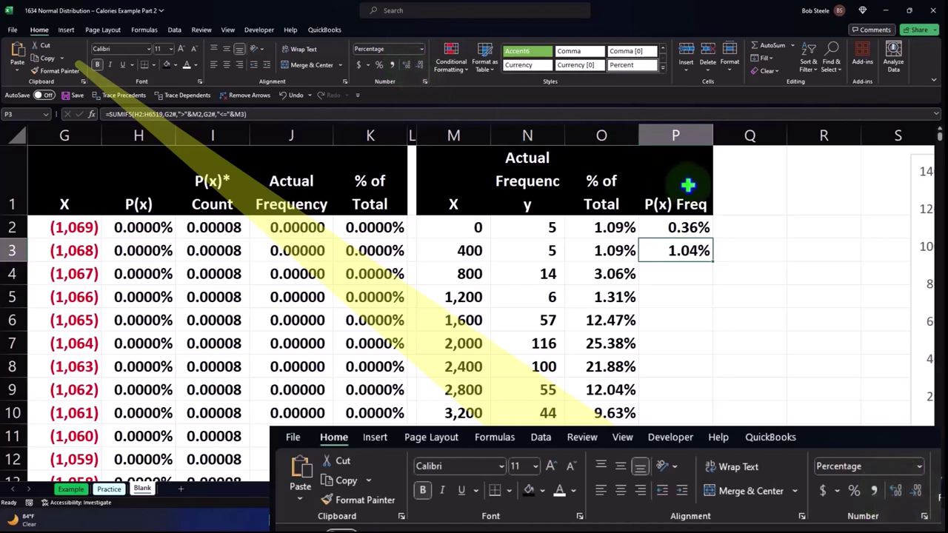
Make P3's references absolute as $H$2:$H$6519 and both $G$2#, then re-enter it.
double_click(700, 251)
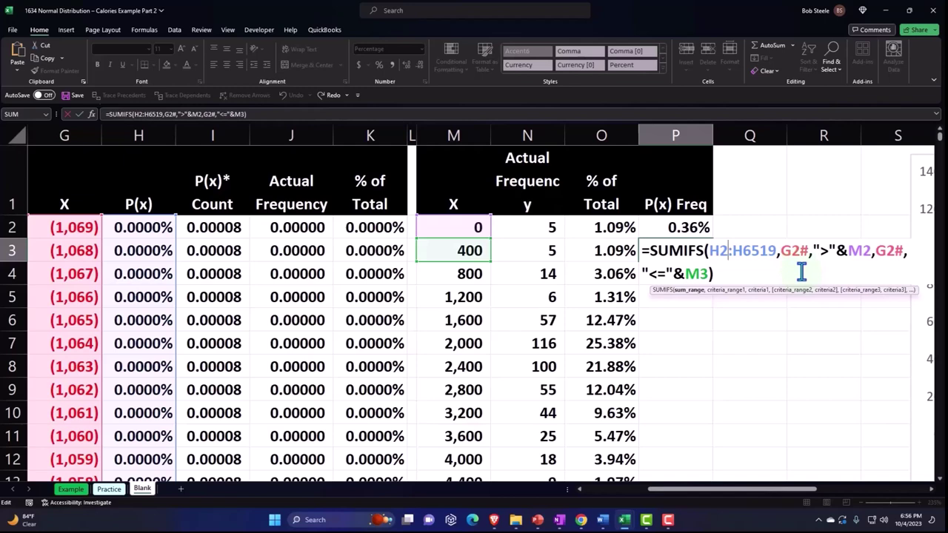
key("F4")
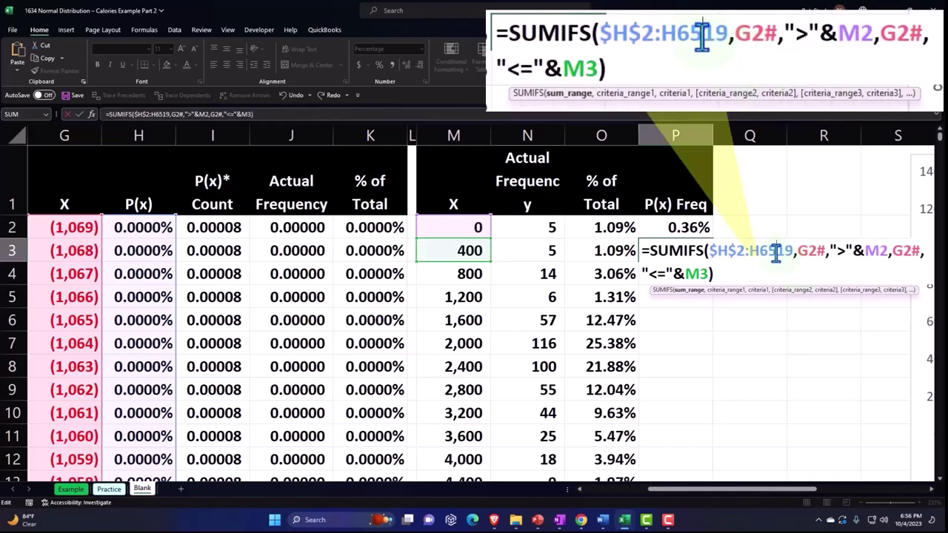
key("F4")
left_click(824, 259)
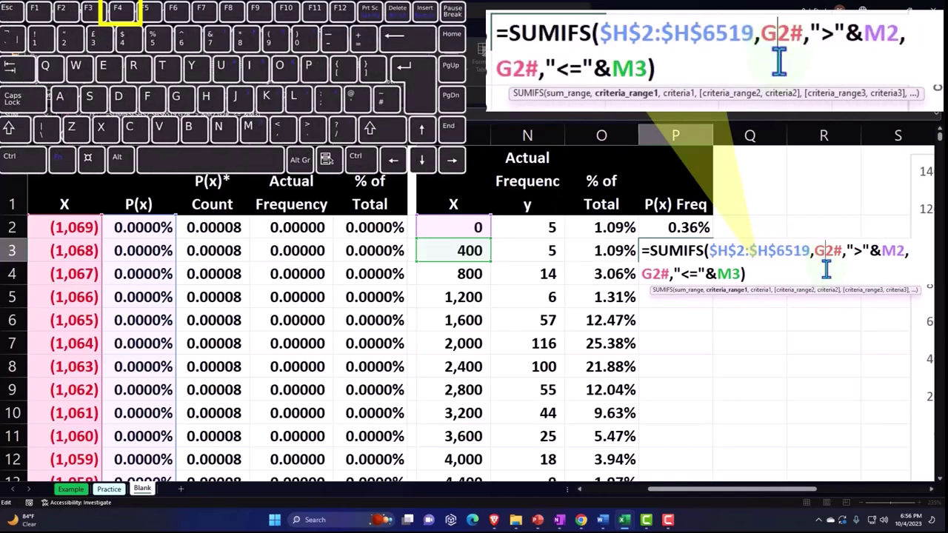
key("F4")
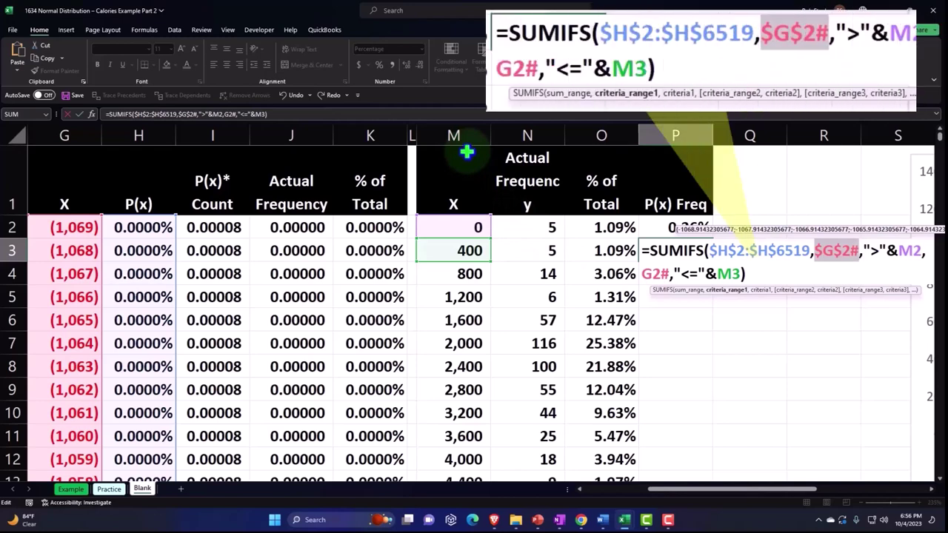
left_click(646, 274)
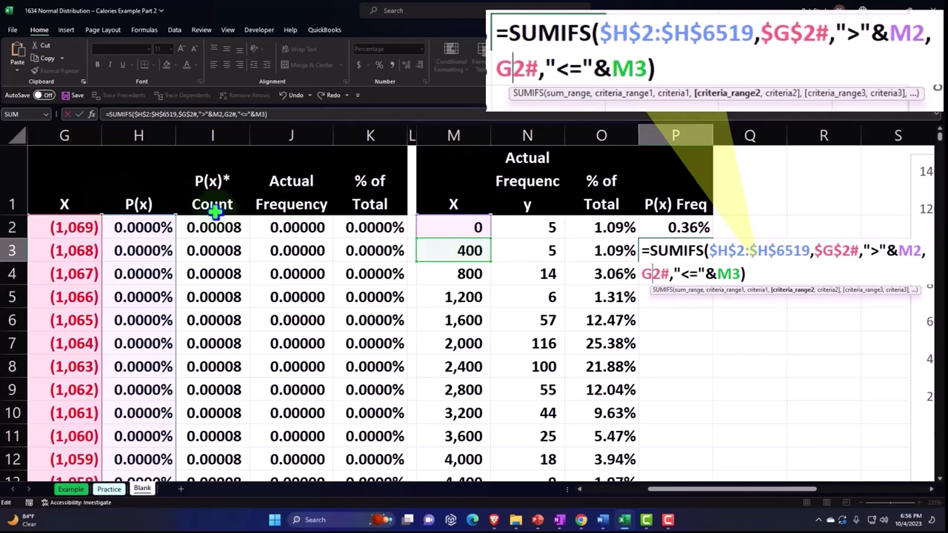
key("F4")
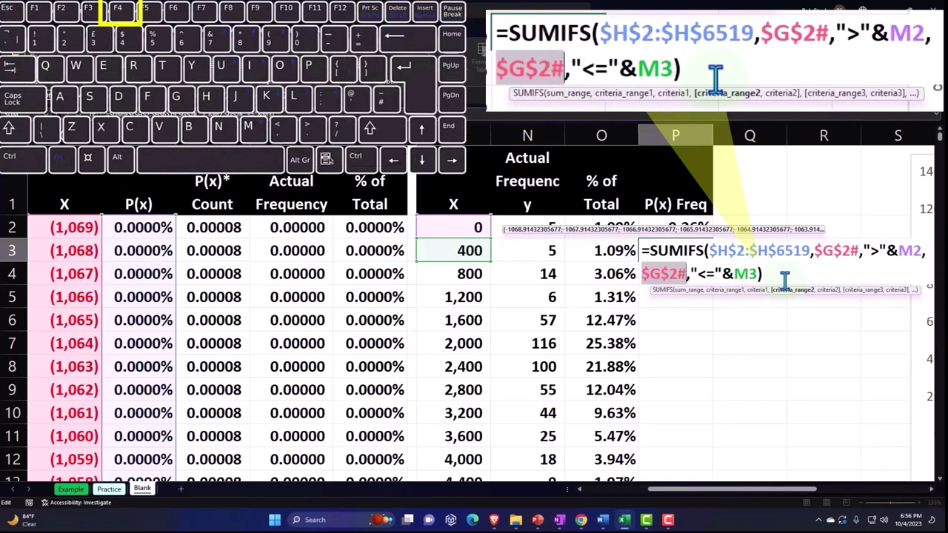
key("Return")
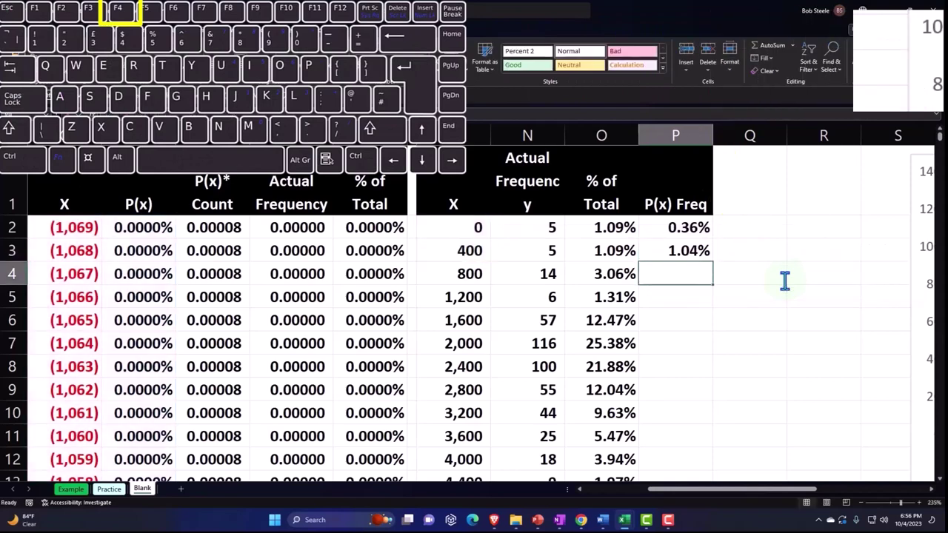
left_click(699, 251)
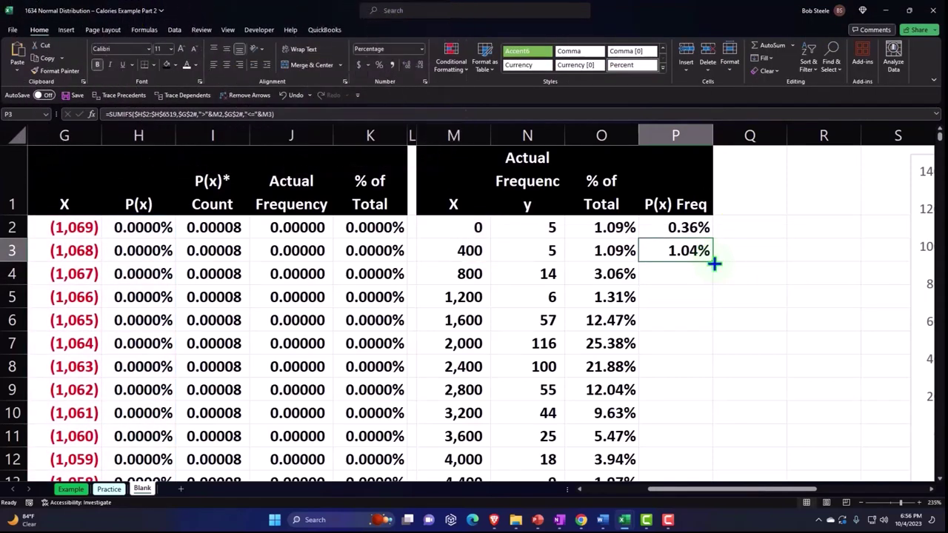
double_click(714, 263)
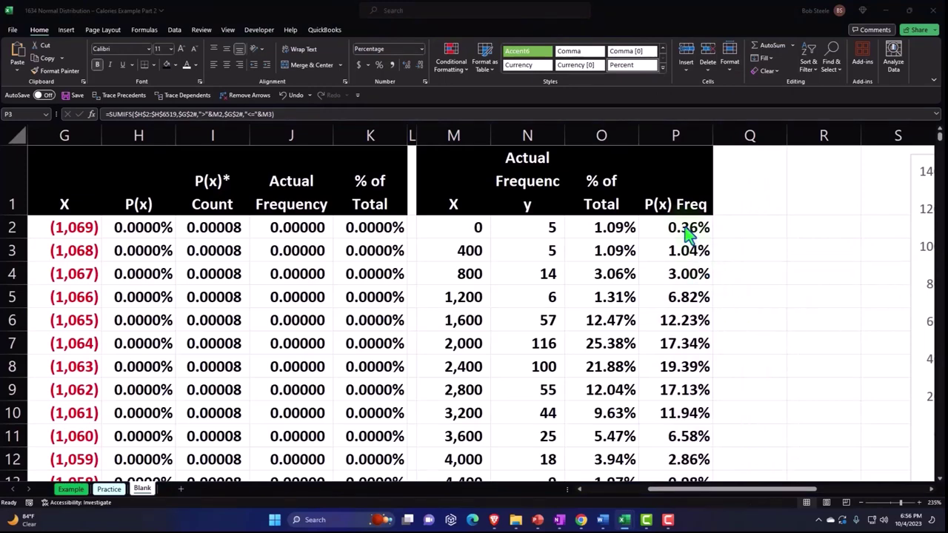
left_click(616, 252)
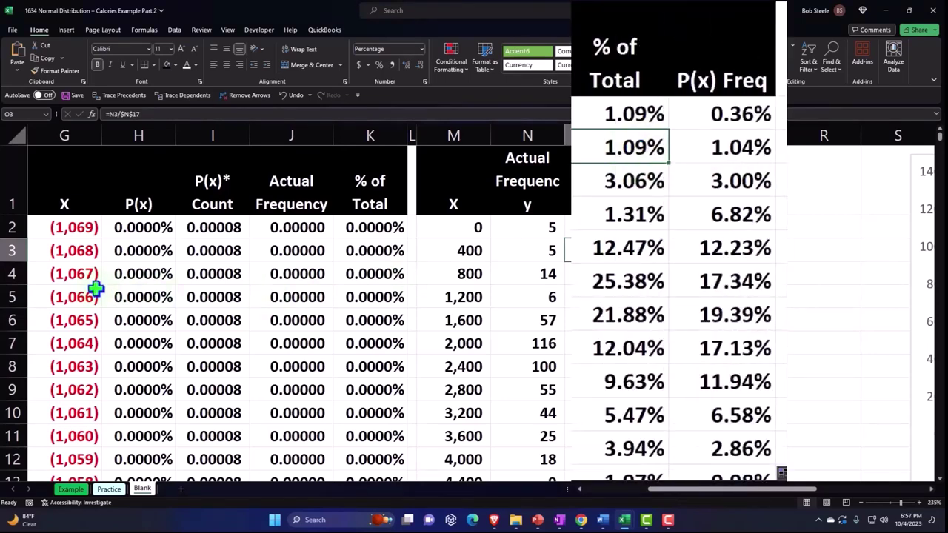
left_click(725, 146)
key("Down")
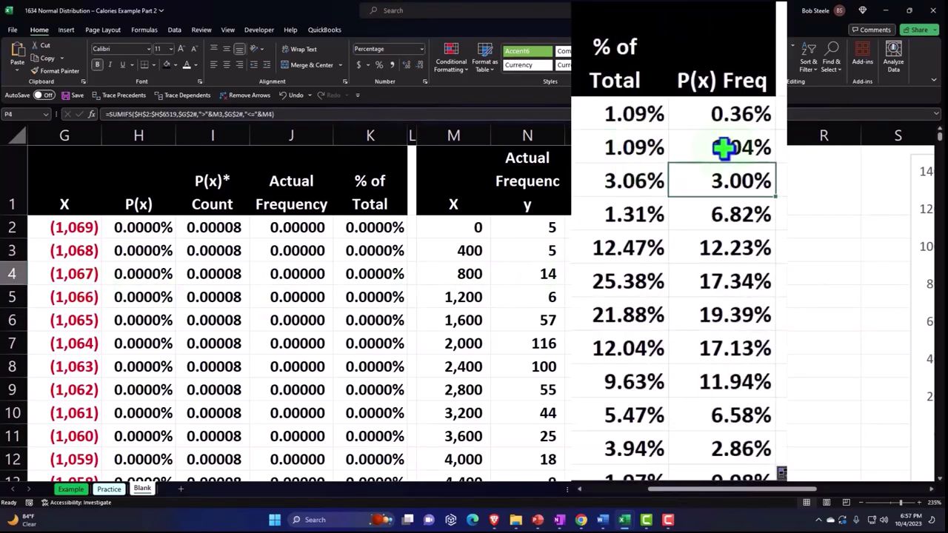
key("Down")
key("Down")
key("Down")
key("Down")
key("Down")
key("Down")
key("Down")
key("Down")
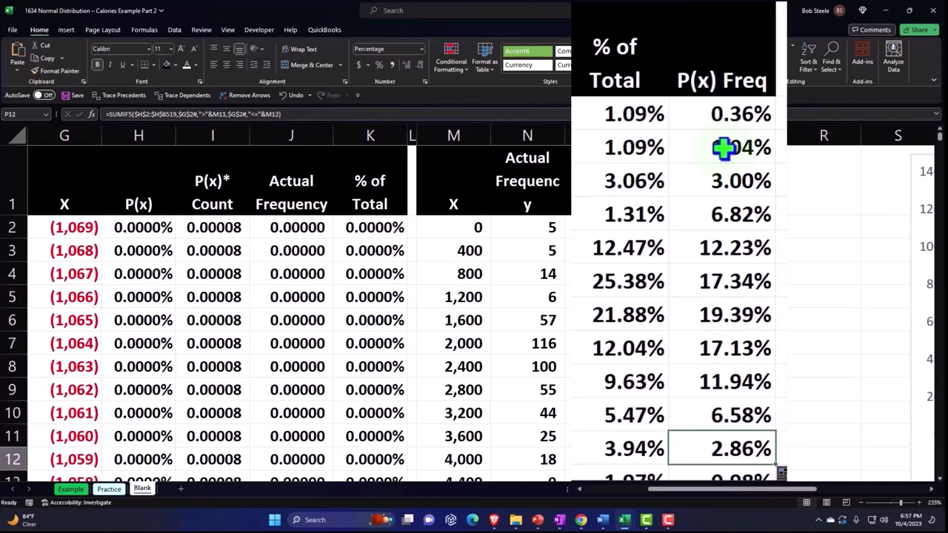
key("Down")
key("Down")
key("Down")
key("Down")
key("Down")
key("Down")
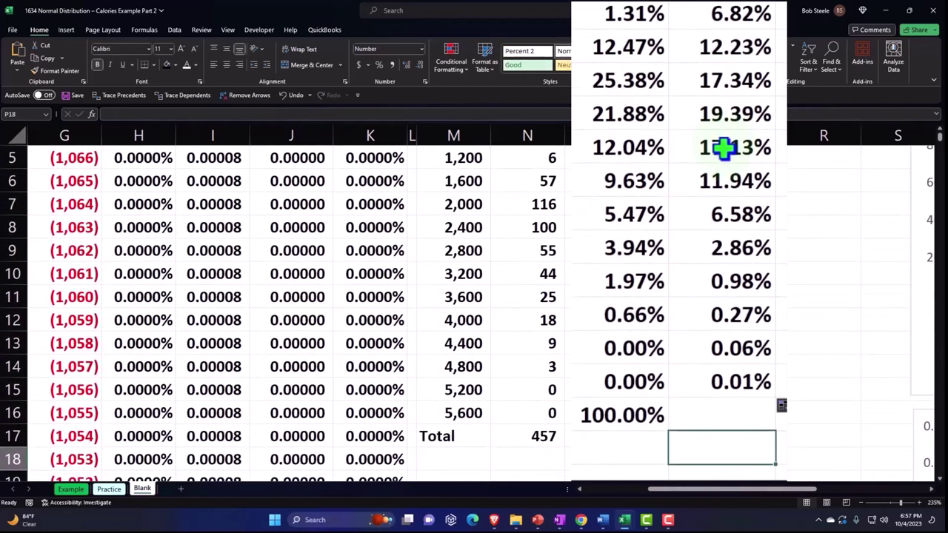
key("Up")
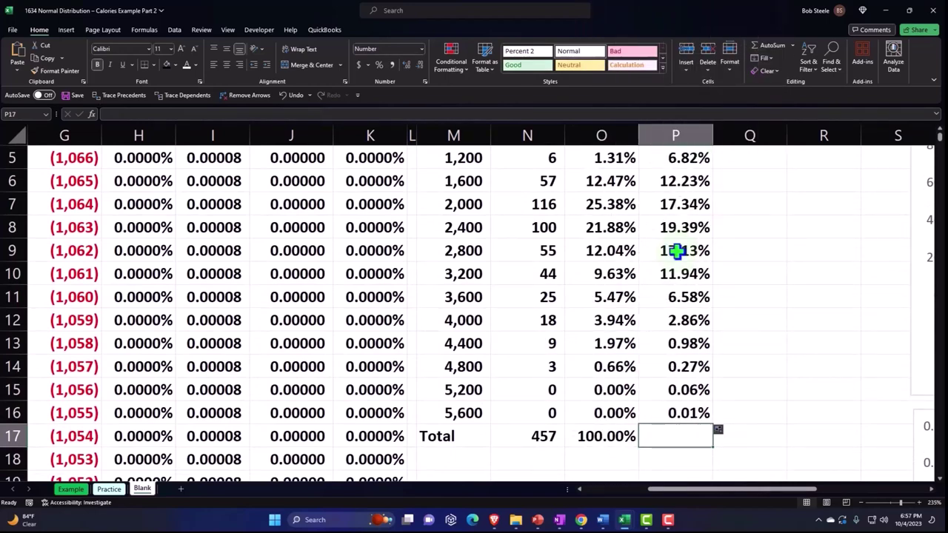
AutoSum the P(x) Freq column in P17 and show it as 99.99%.
key("alt+equal")
key("Return")
key("Up")
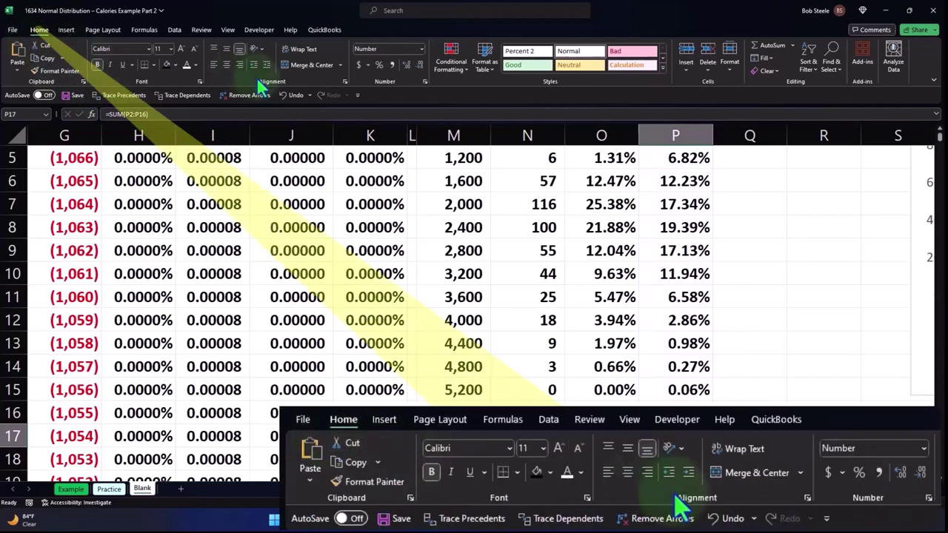
left_click(378, 65)
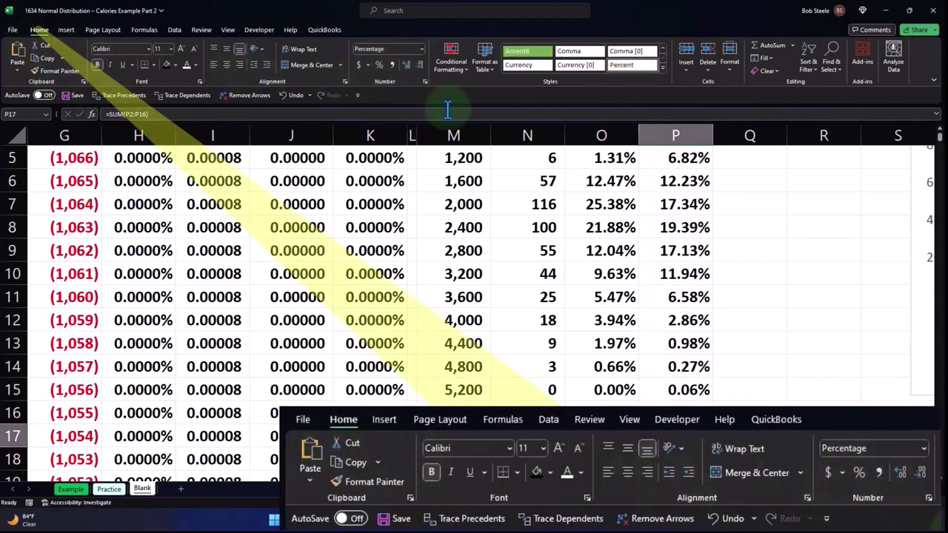
left_click(407, 66)
left_click(407, 65)
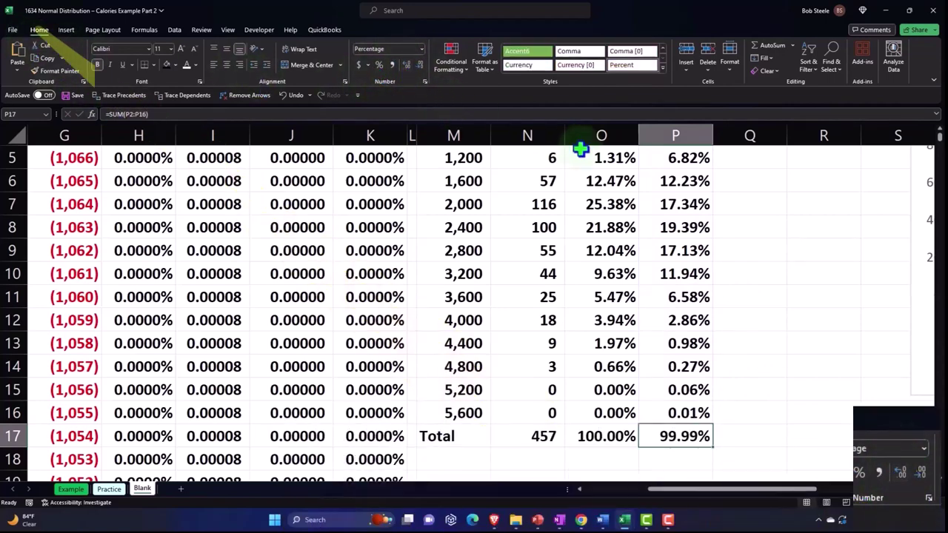
Review the P3 formula, the N2:N5 frequency sum and the J3 Actual Frequency formula.
scroll(601, 152, "up", 2)
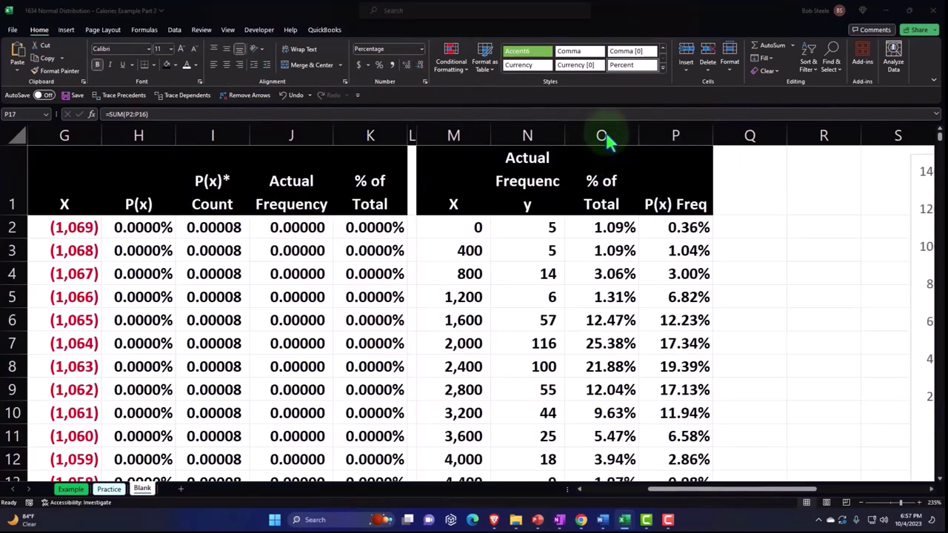
left_click(698, 230)
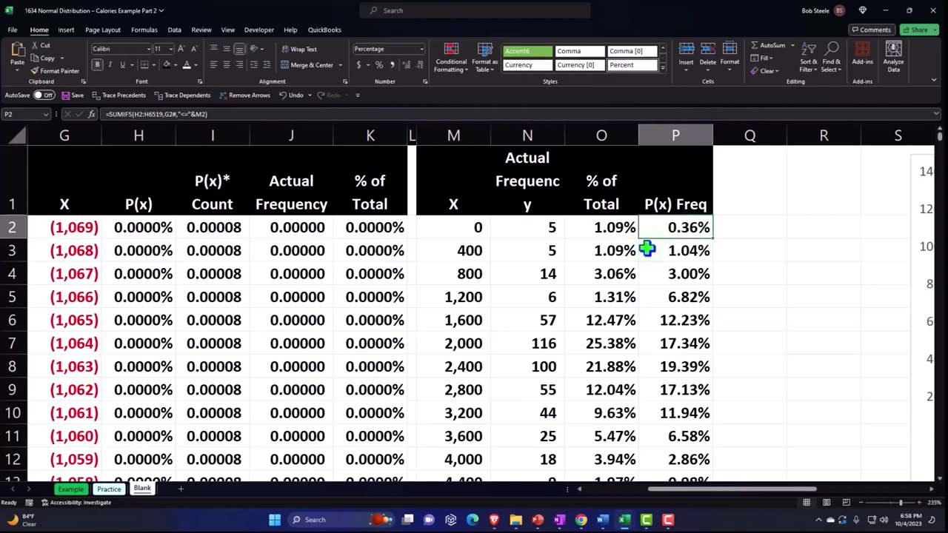
mouse_move(527, 227)
left_mouse_down()
mouse_move(527, 297)
mouse_move(525, 215)
left_mouse_up()
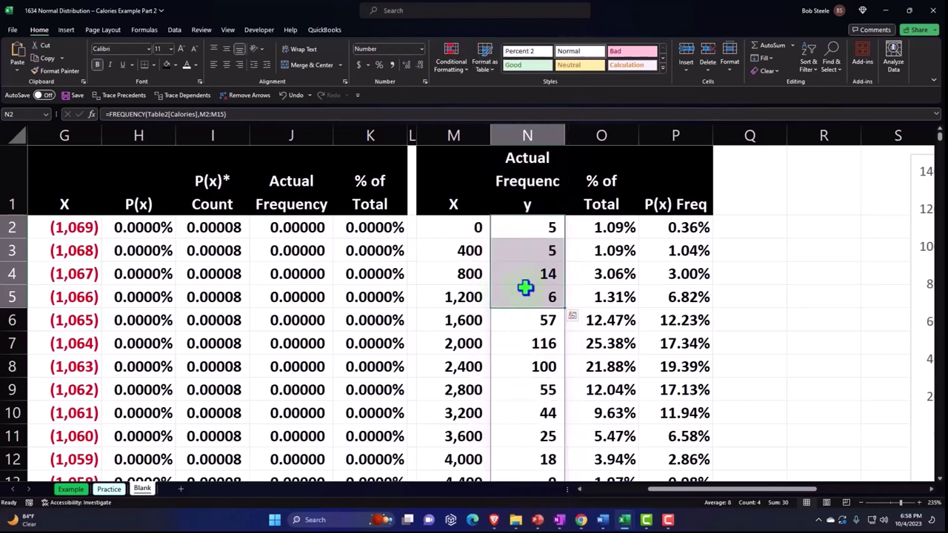
left_click(691, 231)
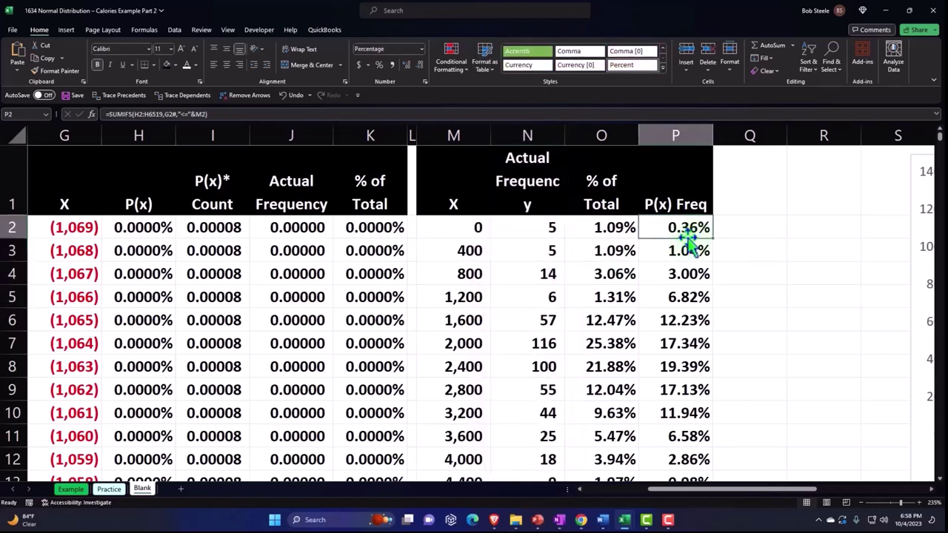
left_click(286, 242)
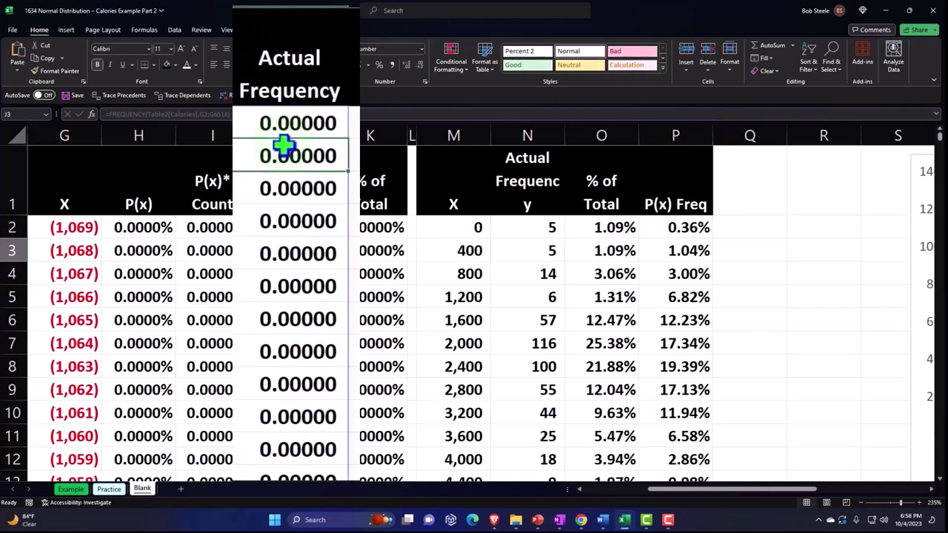
Enter the heading 'P(x) *Count' in Q1.
left_click(742, 189)
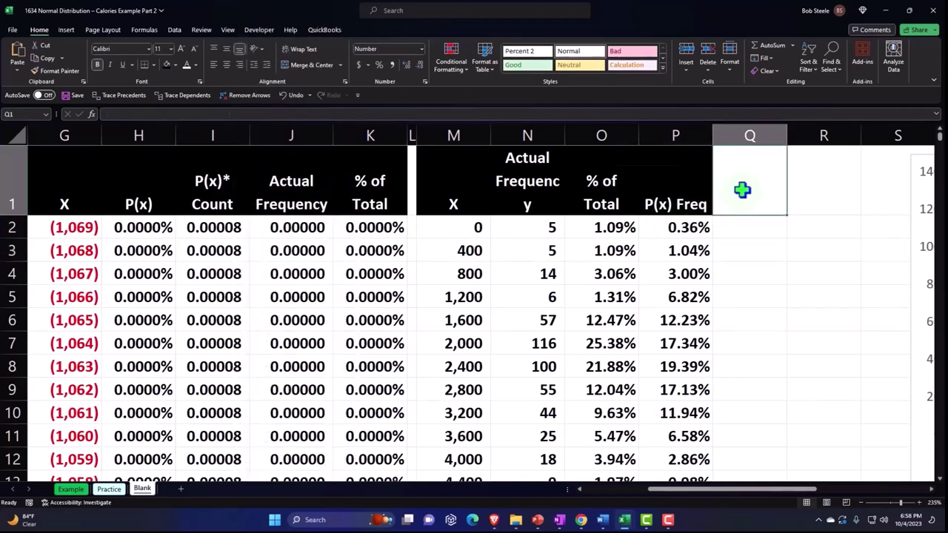
type("P(x")
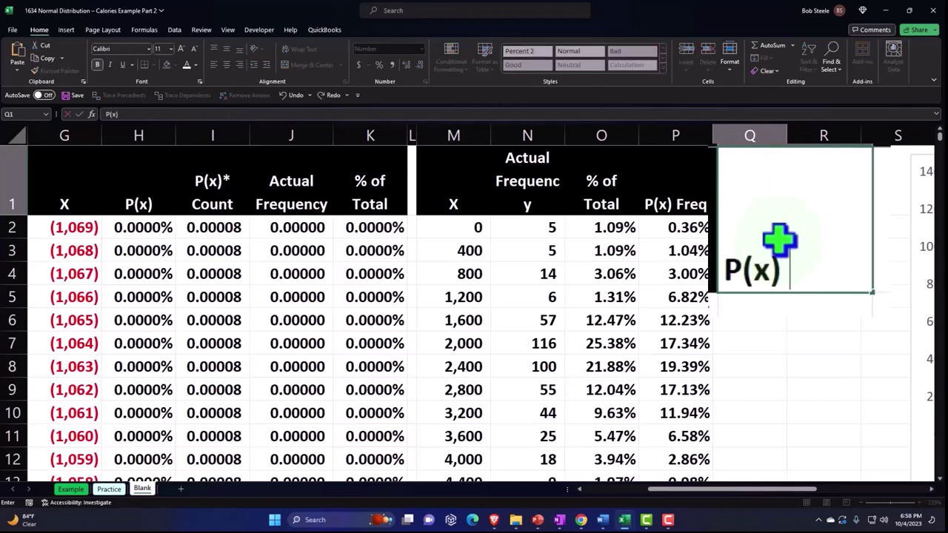
type(") 8")
key("BackSpace")
key("BackSpace")
type("*Count")
key("Return")
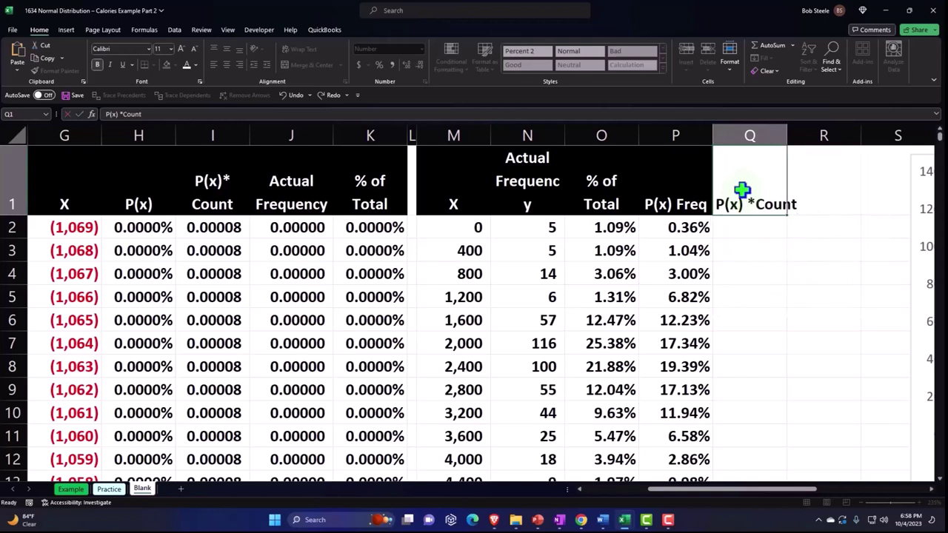
Centre and wrap Q1's heading with a black fill and white font.
left_click(741, 190)
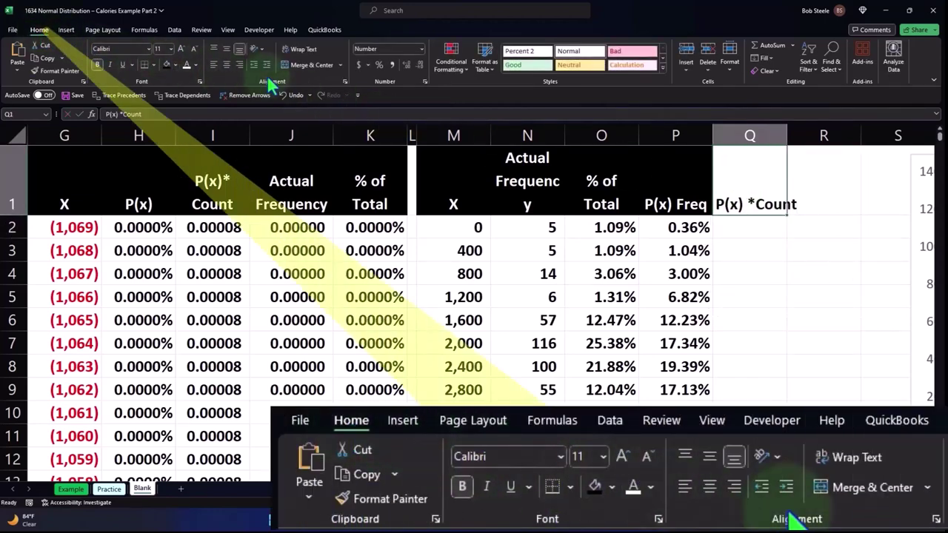
left_click(227, 65)
left_click(303, 49)
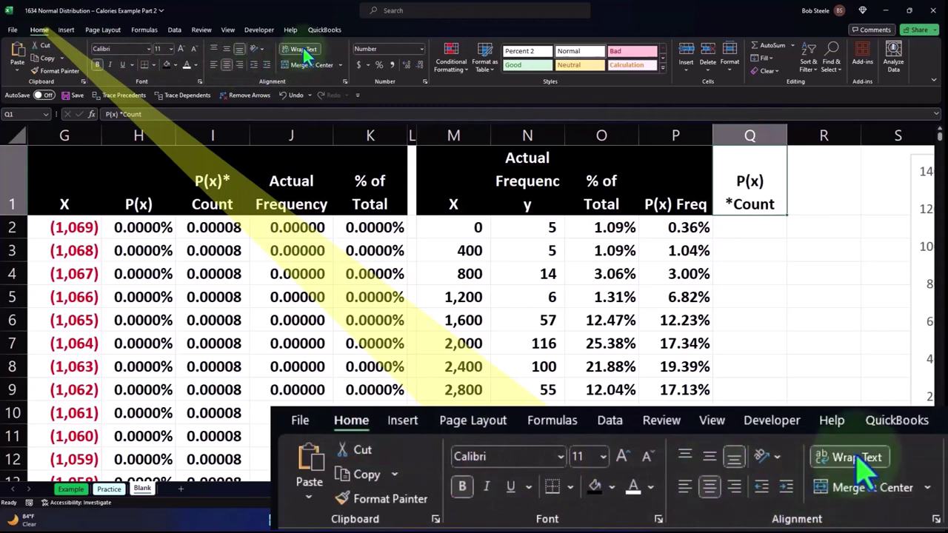
left_click(166, 65)
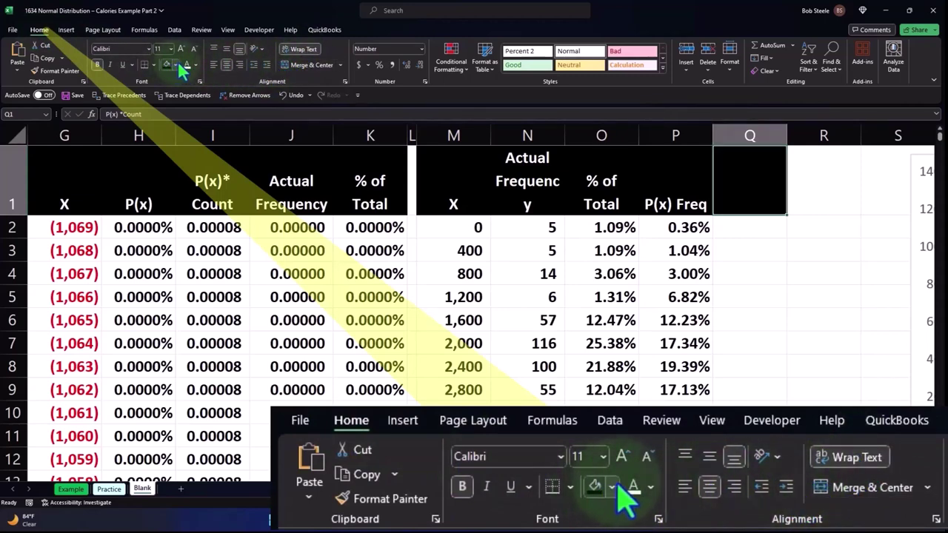
left_click(185, 65)
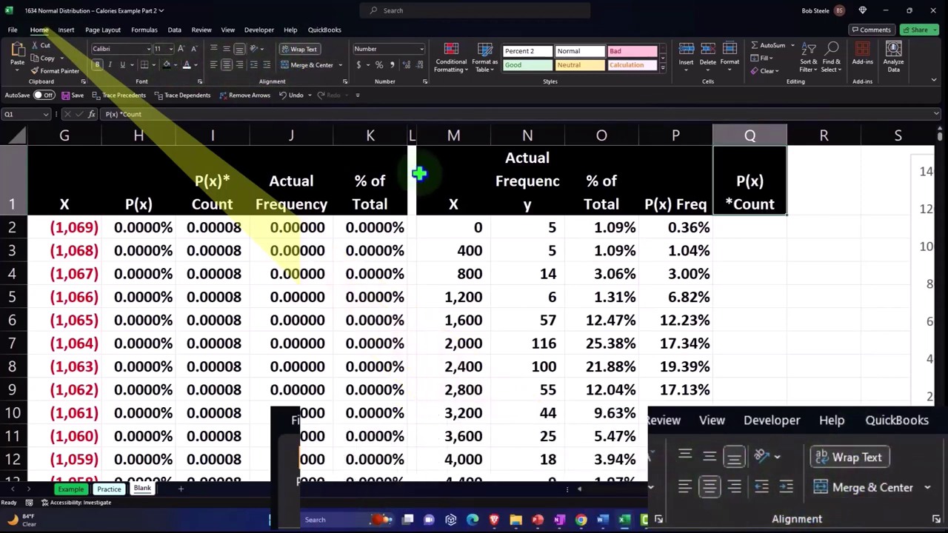
left_click(303, 254)
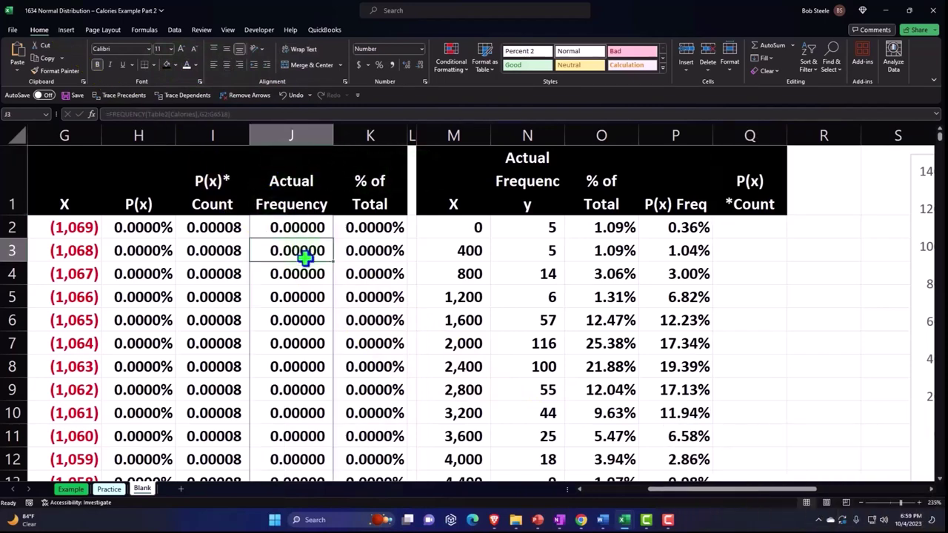
left_click(213, 233)
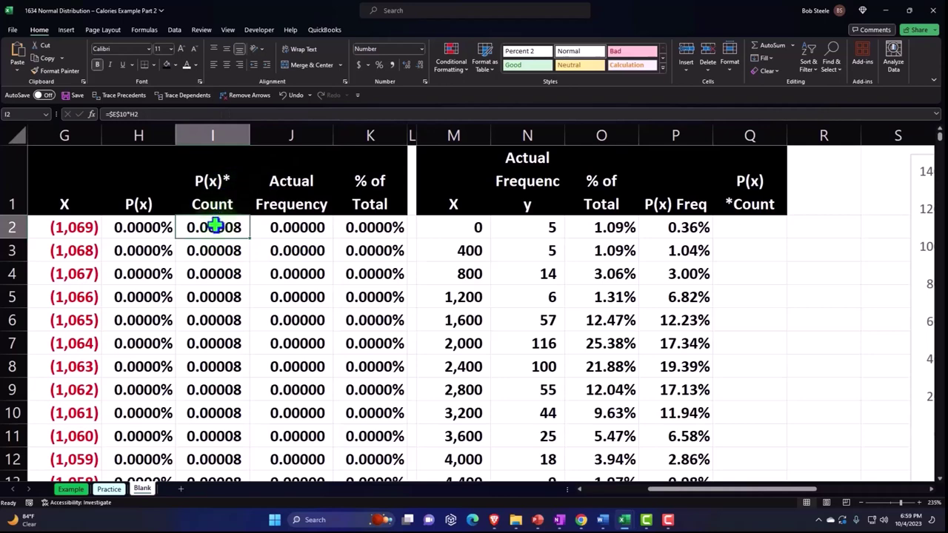
double_click(214, 226)
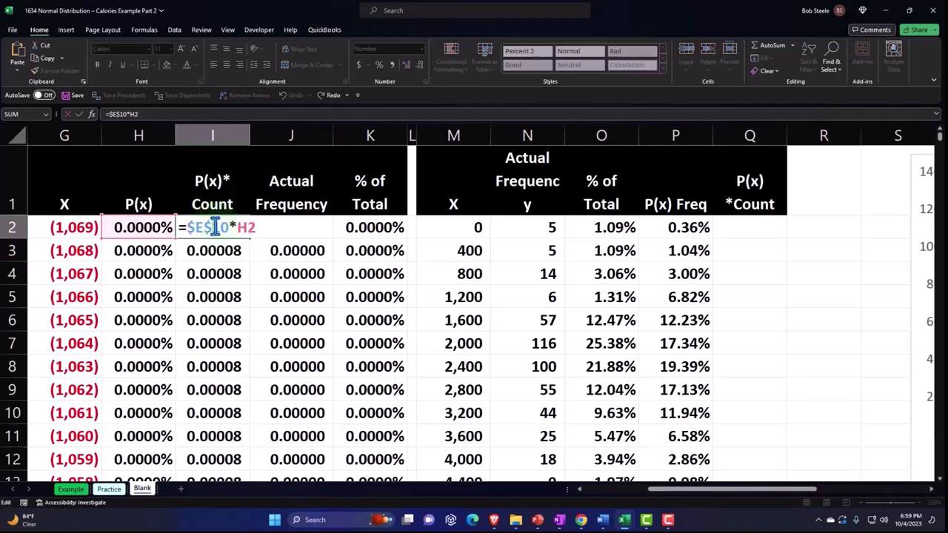
key("Return")
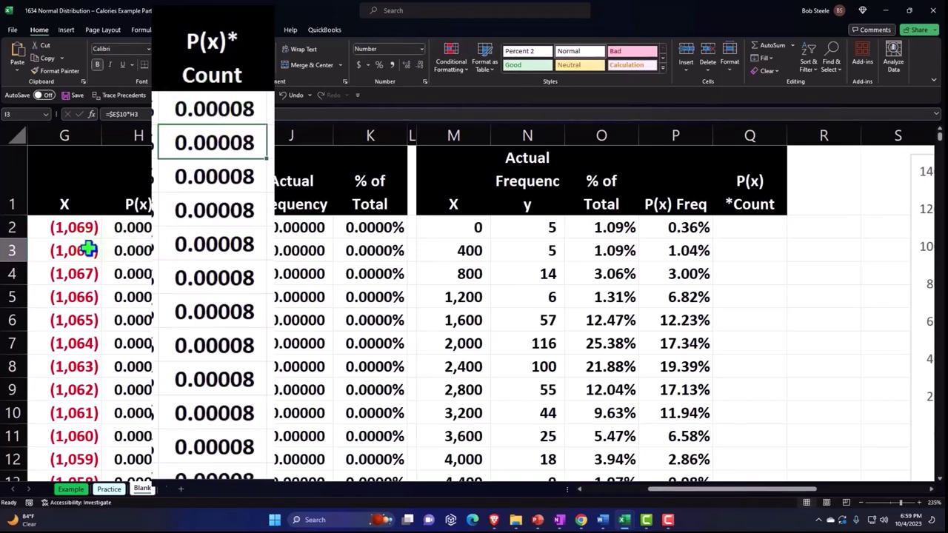
left_click(668, 224)
key("F2")
key("Return")
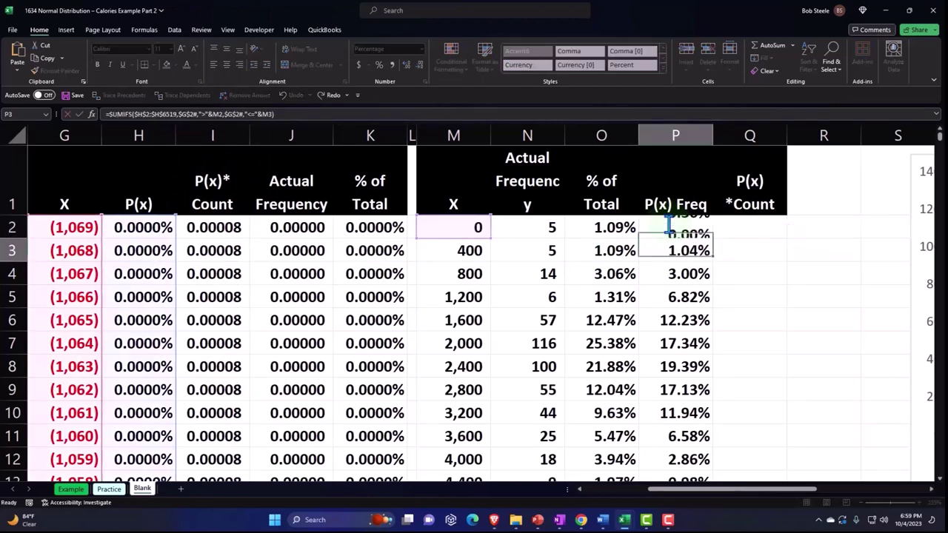
left_click(211, 227)
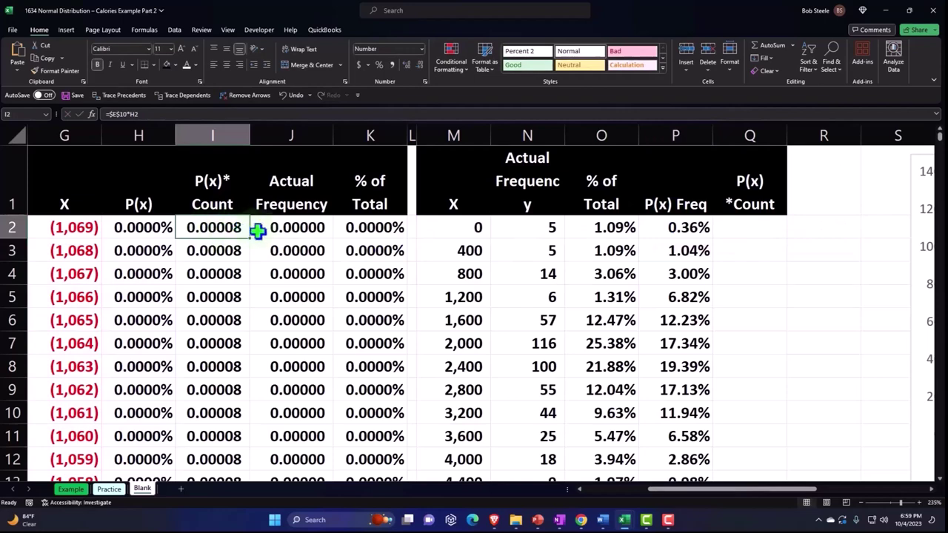
key("F2")
key("Return")
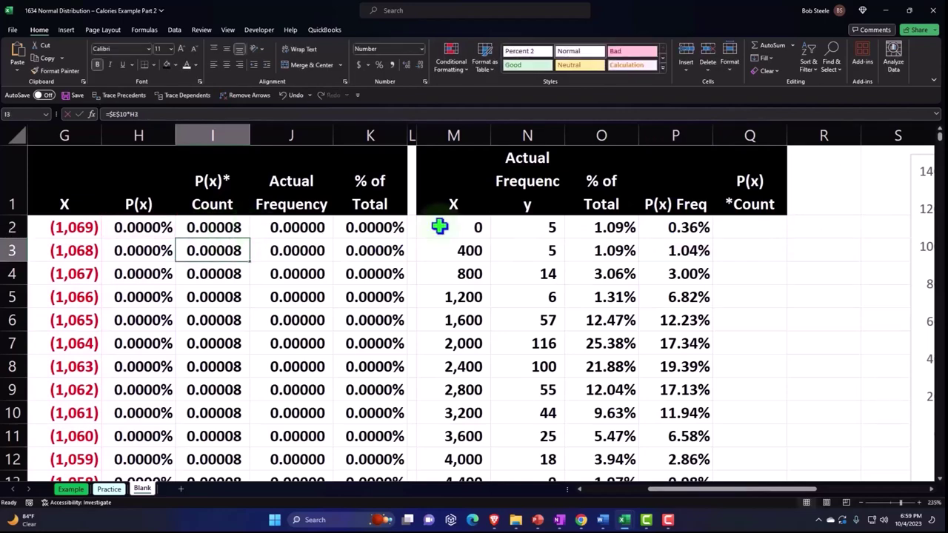
left_click(683, 225)
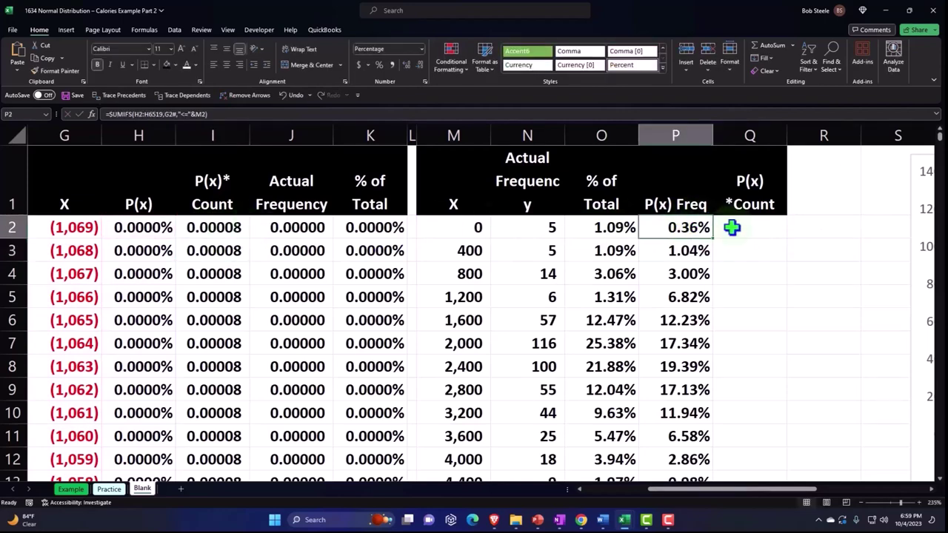
left_click(738, 227)
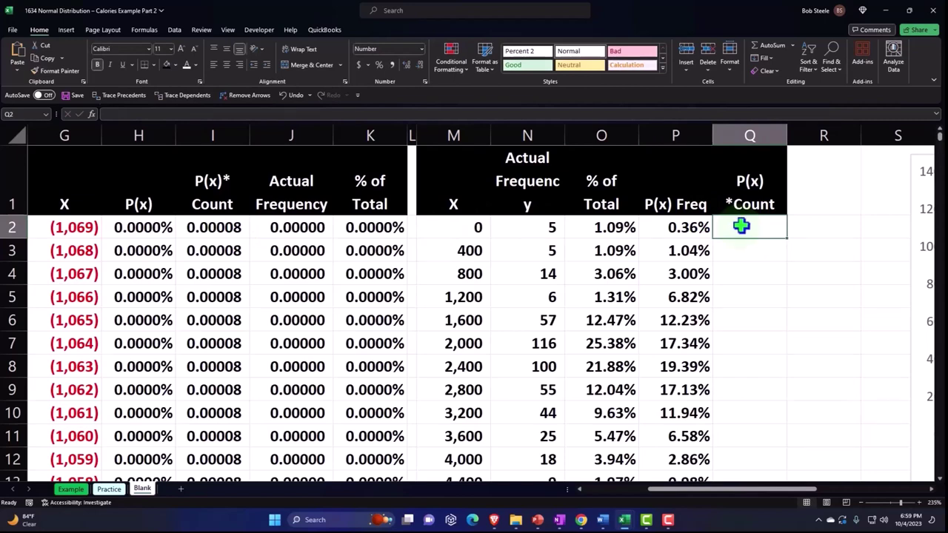
Enter a Q2 formula multiplying the N17 total count by P2's P(x) Freq.
type("=")
key("Down")
key("Down")
key("Down")
key("Down")
key("Down")
key("Down")
key("Down")
key("Down")
key("Down")
key("Down")
key("Down")
key("Down")
key("Down")
key("Down")
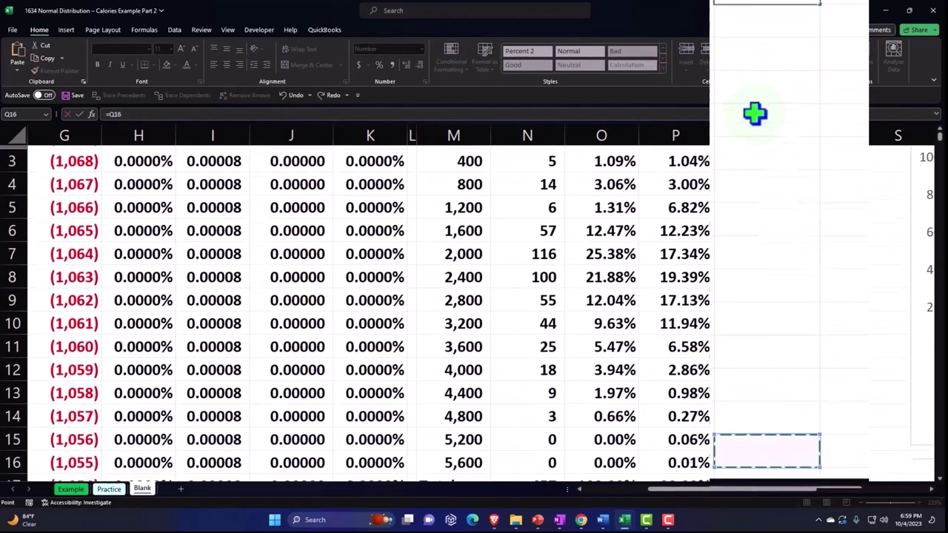
key("Down")
key("Down")
key("Down")
key("Left")
key("Left")
key("Left")
key("Left")
key("Up")
key("Up")
key("Right")
key("F2")
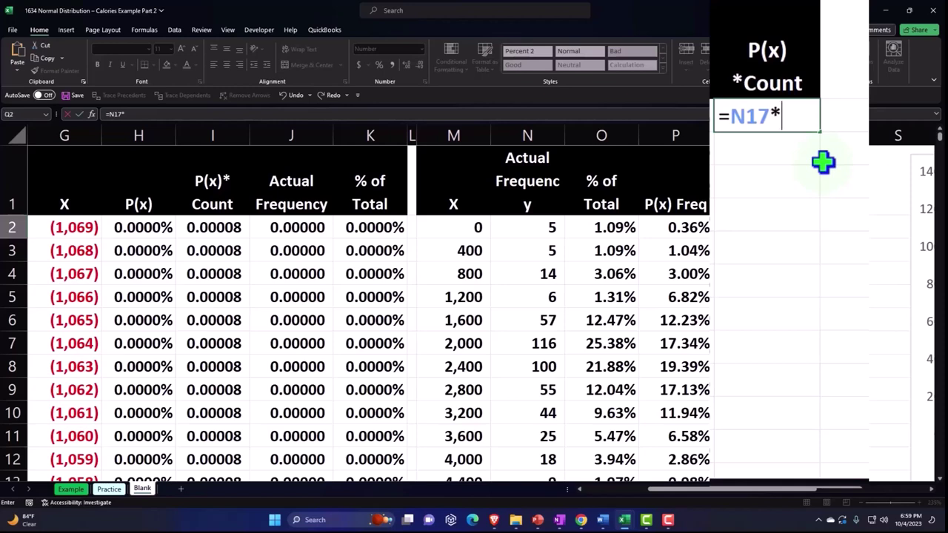
left_click(681, 231)
key("Return")
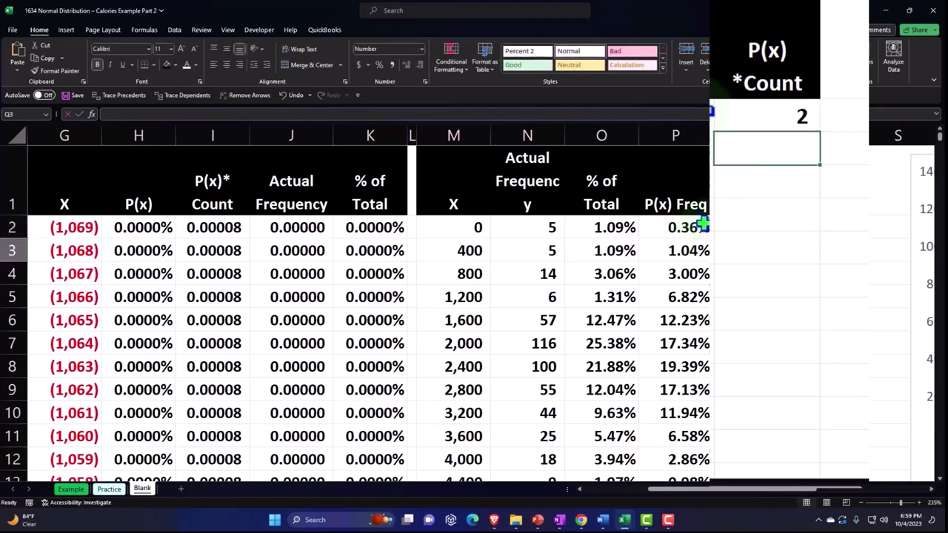
Make the N17 reference absolute and fill Q2's formula down to Q16.
double_click(742, 227)
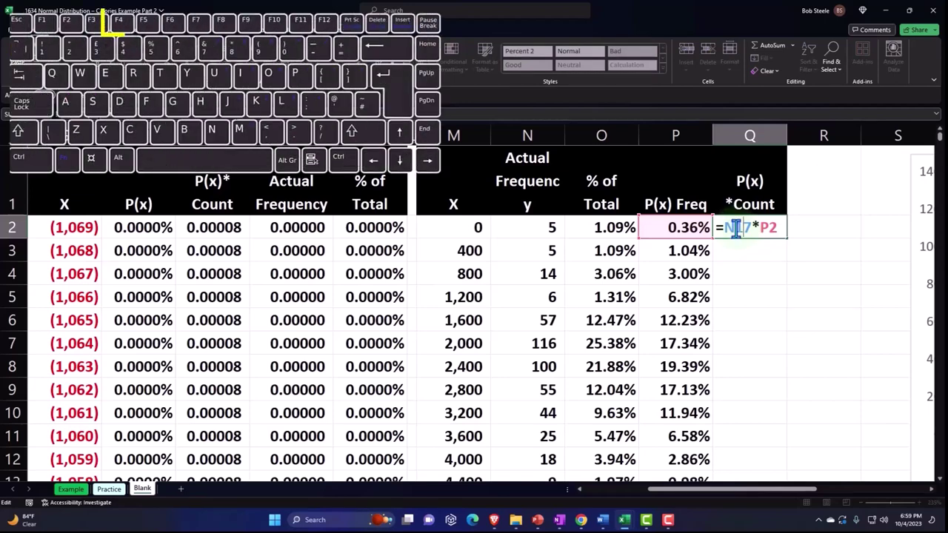
key("F4")
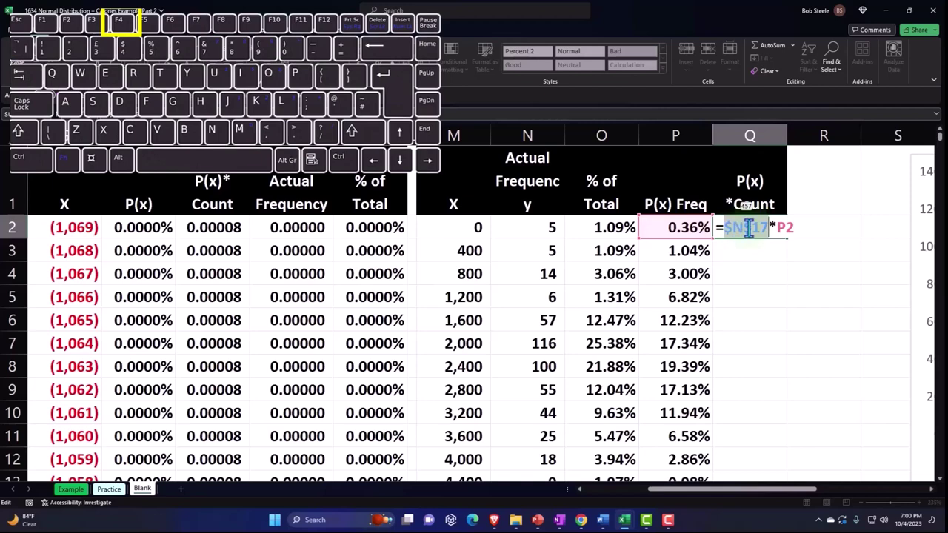
key("Return")
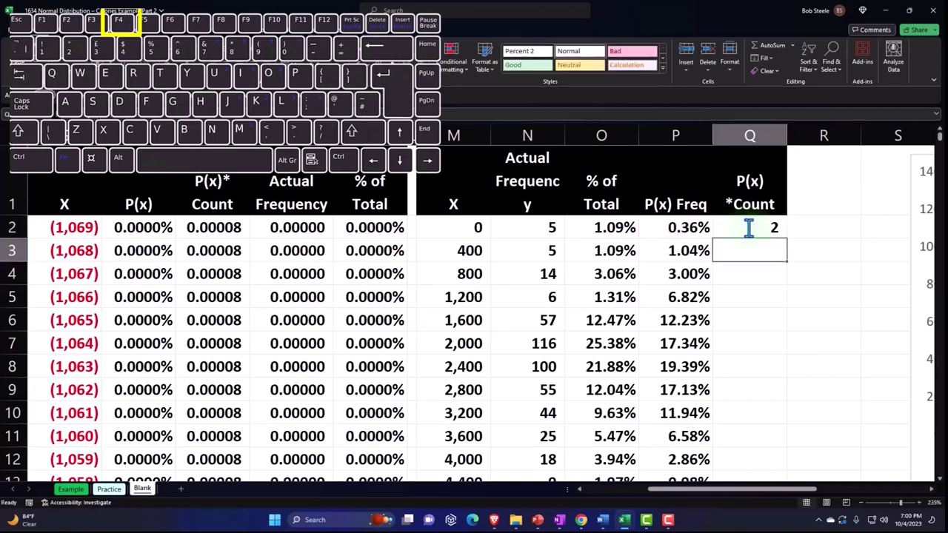
left_click(749, 228)
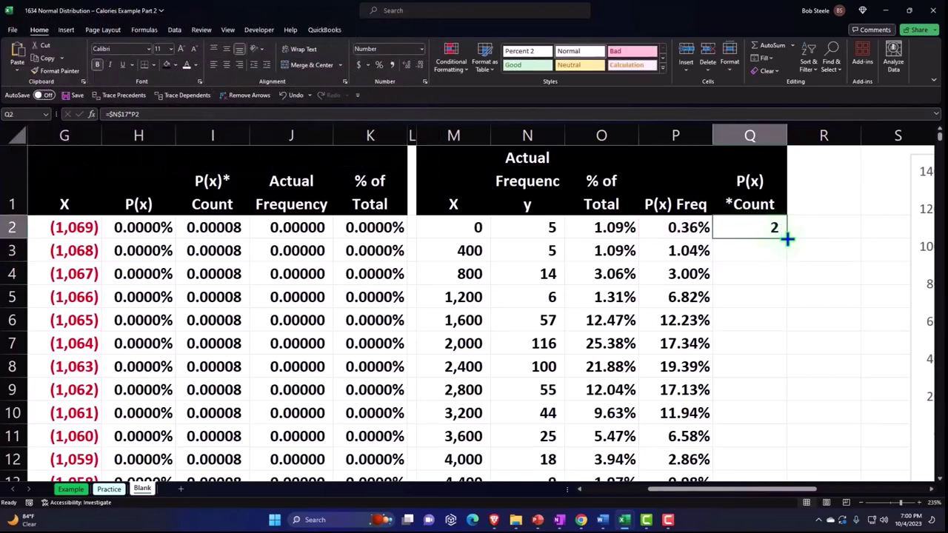
double_click(787, 239)
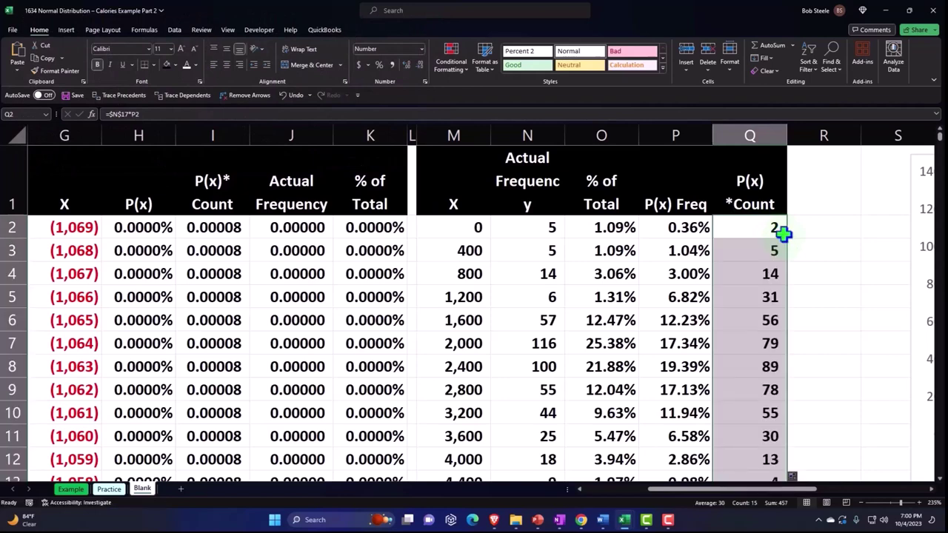
Check the copied P(x)*Count formulas in Q3–Q9 against the N, O and P formulas.
left_click(544, 249)
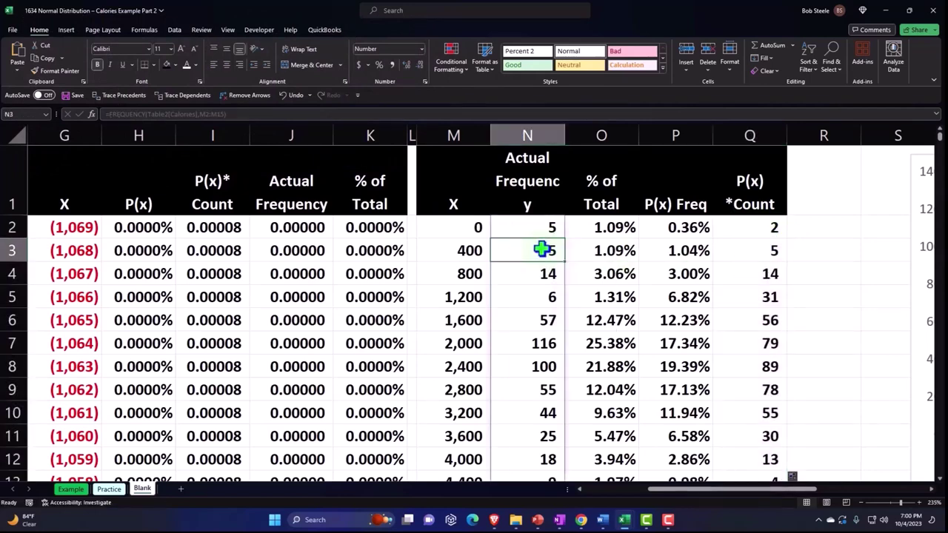
left_click(734, 250)
left_click(546, 250)
left_click(625, 250)
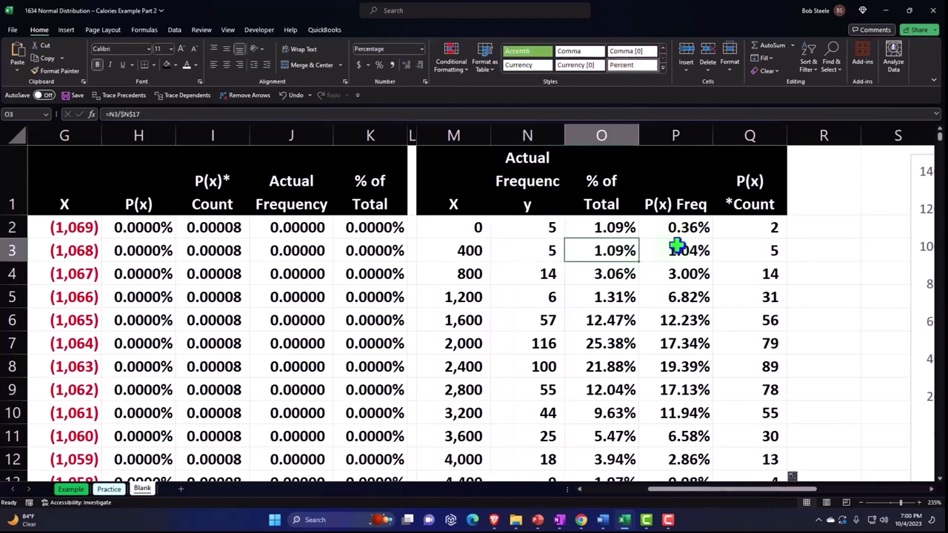
left_click(677, 247)
left_click(554, 252)
left_click(749, 247)
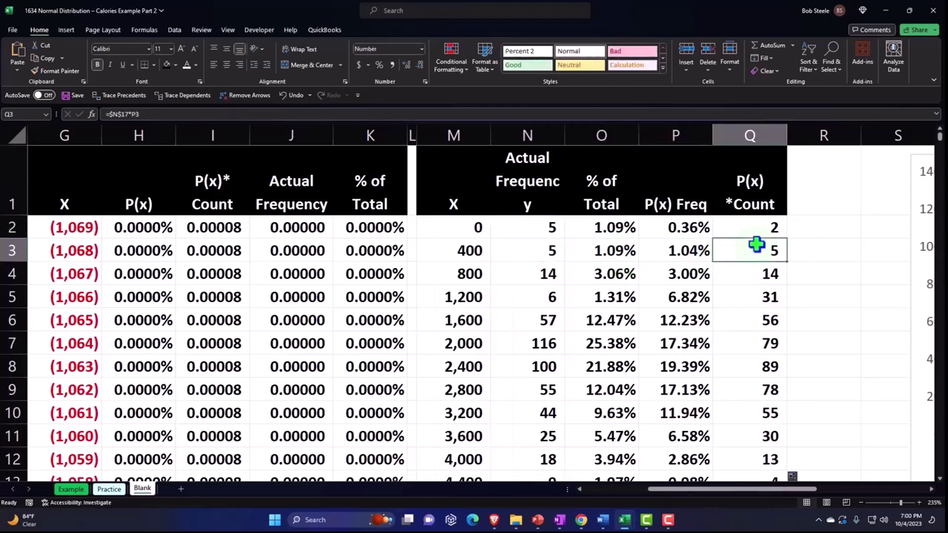
key("Down")
key("Down")
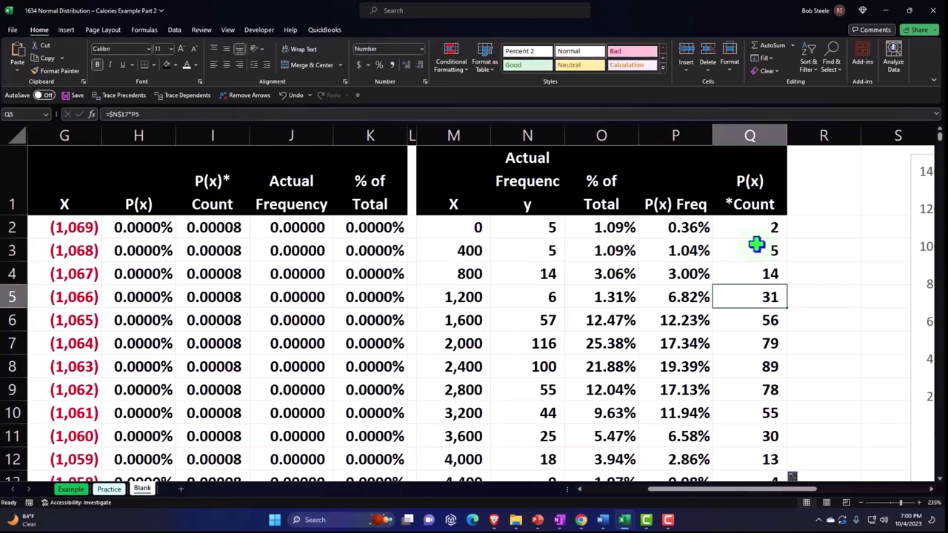
key("Down")
key("Down")
key("Down")
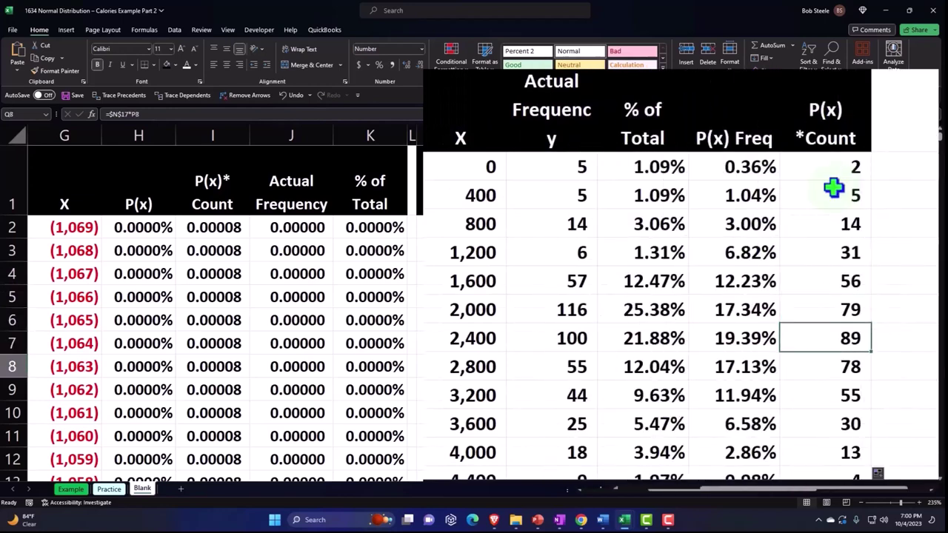
key("Down")
key("Down")
key("Down")
key("Down")
key("Down")
key("Down")
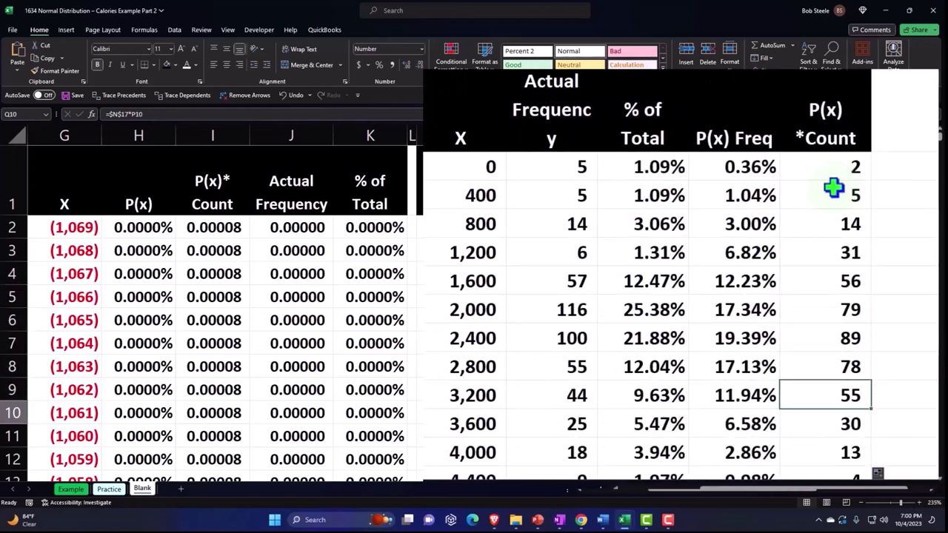
key("Down")
key("Down")
key("Down")
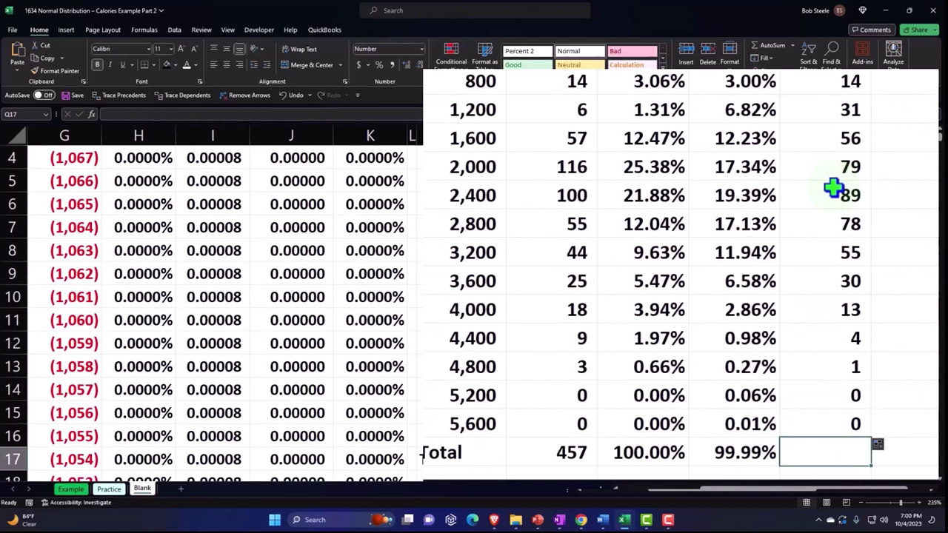
AutoSum the P(x)*Count column in Q17, giving 457.
key("alt+equal")
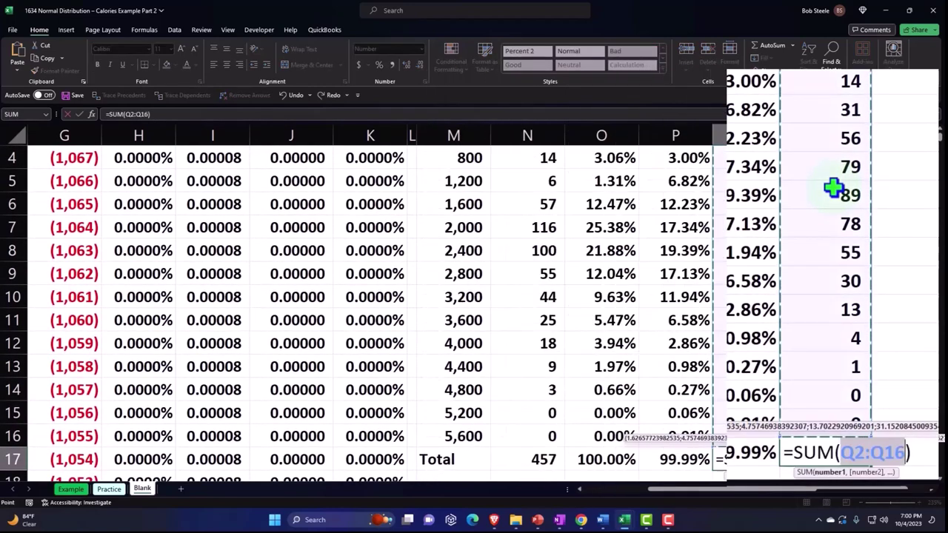
key("Return")
scroll(756, 244, "down", 1)
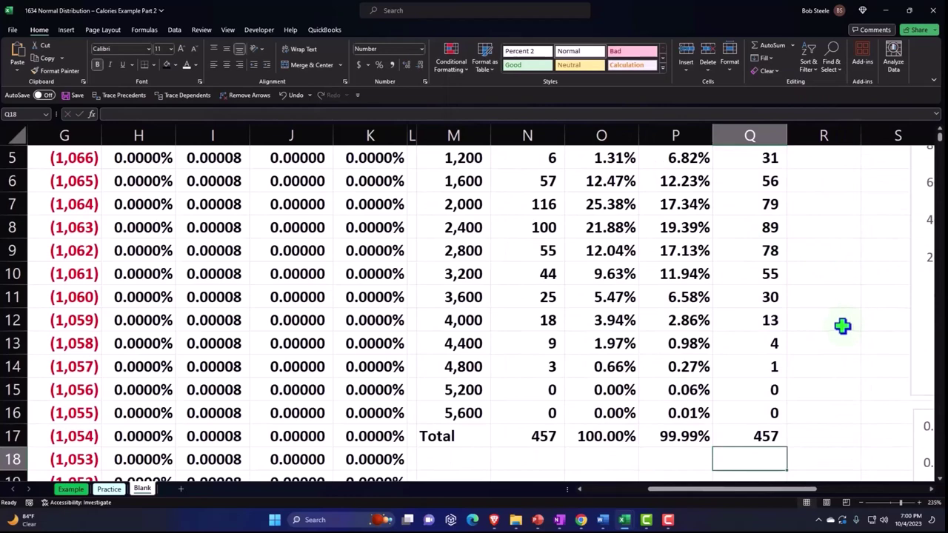
scroll(840, 326, "up", 2)
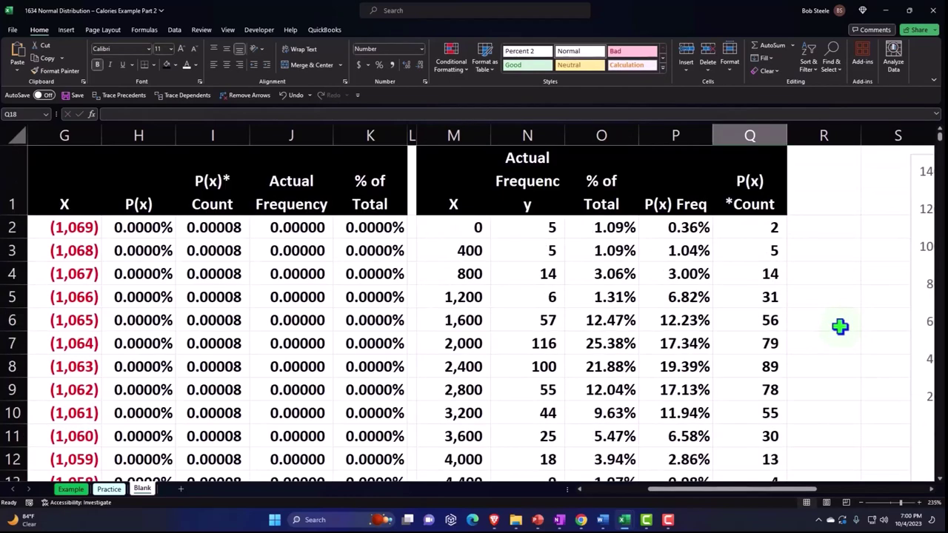
left_click(834, 289)
left_click_drag(778, 491, 845, 500)
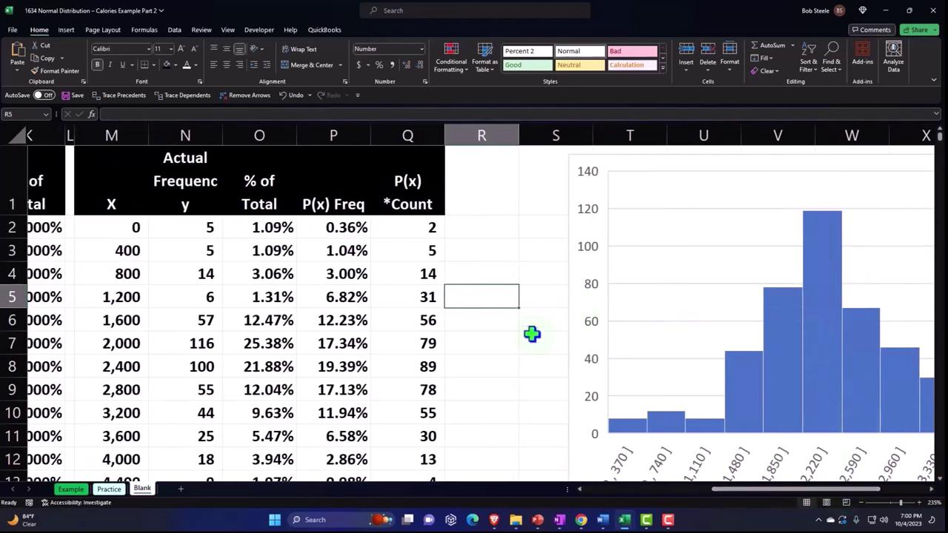
scroll(531, 334, "down", 5)
left_click(824, 307)
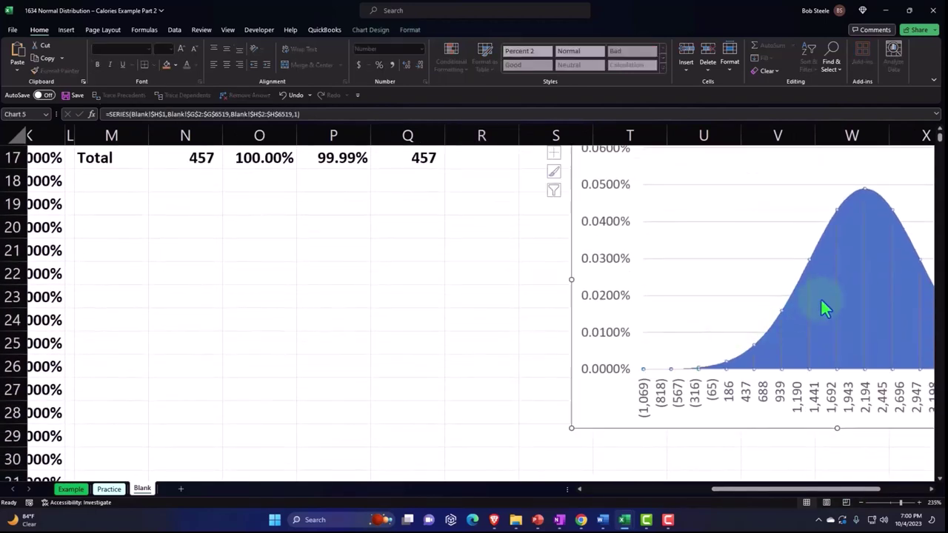
left_click(827, 298)
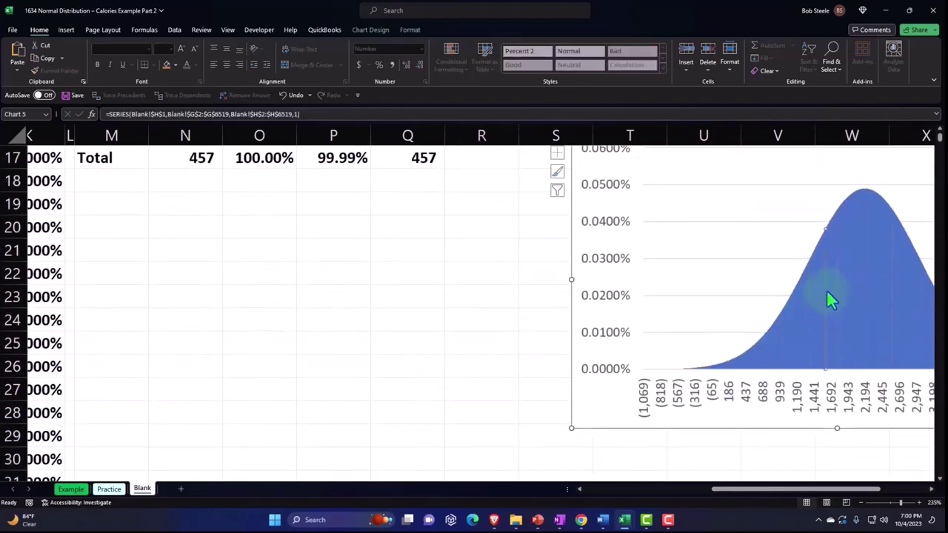
mouse_move(823, 286)
scroll(824, 285, "up", 6)
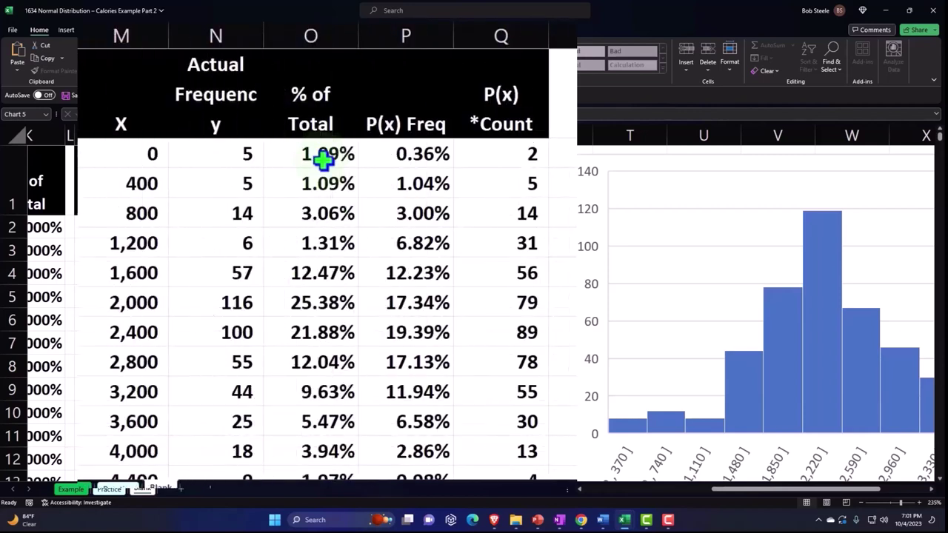
Insert a clustered column chart from the % of Total range O1:O16.
left_click(324, 134)
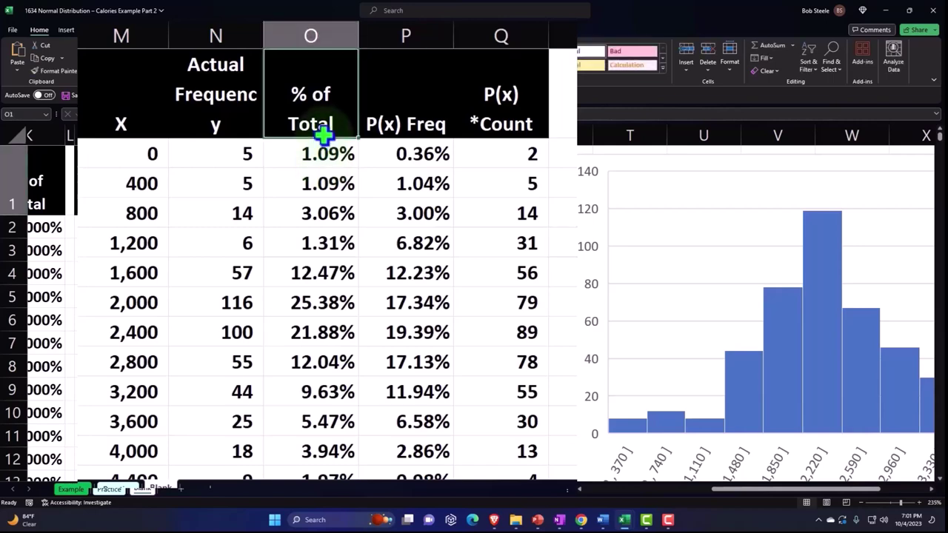
key("ctrl+shift+Down")
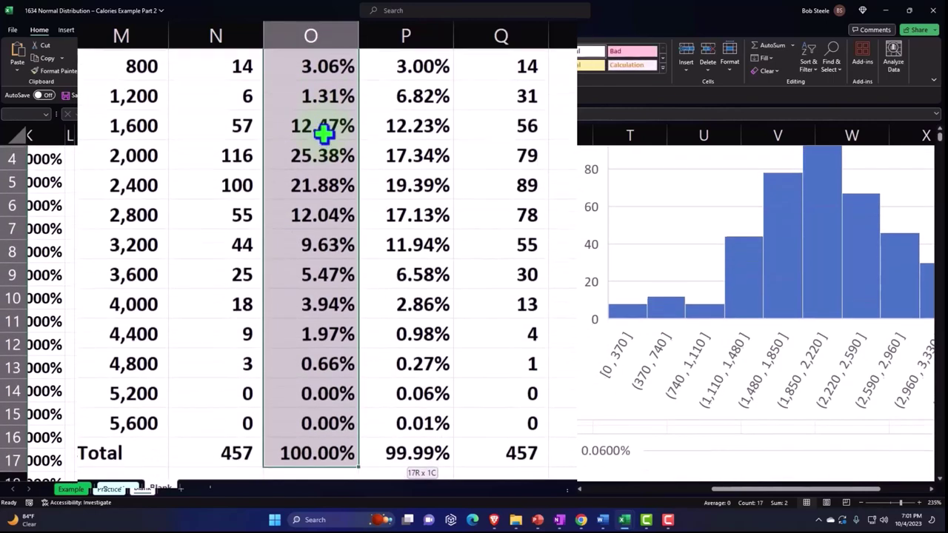
scroll(323, 133, "up", 1)
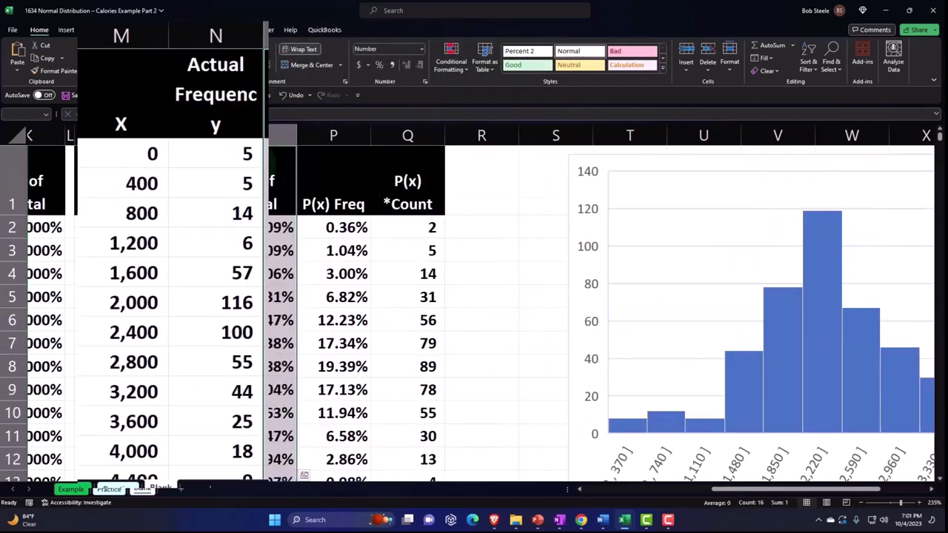
left_click(66, 30)
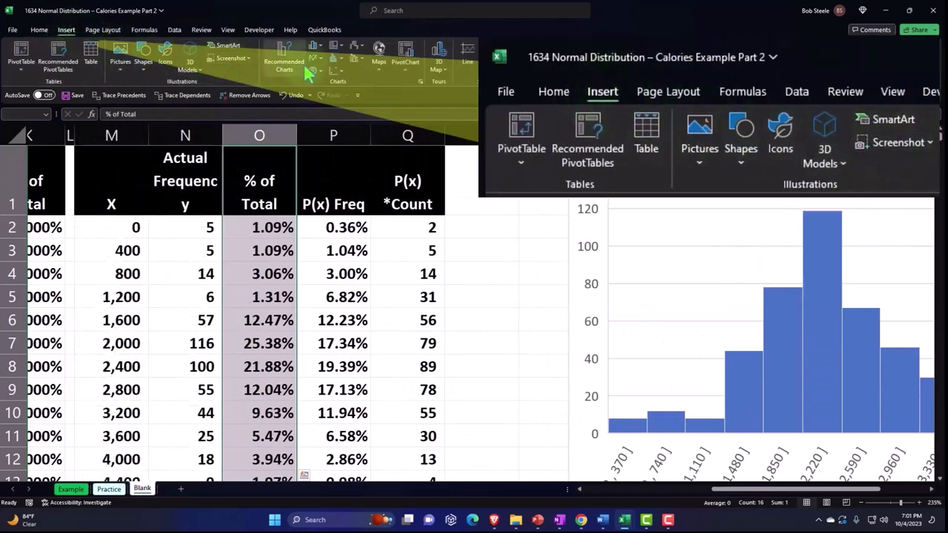
left_click(317, 46)
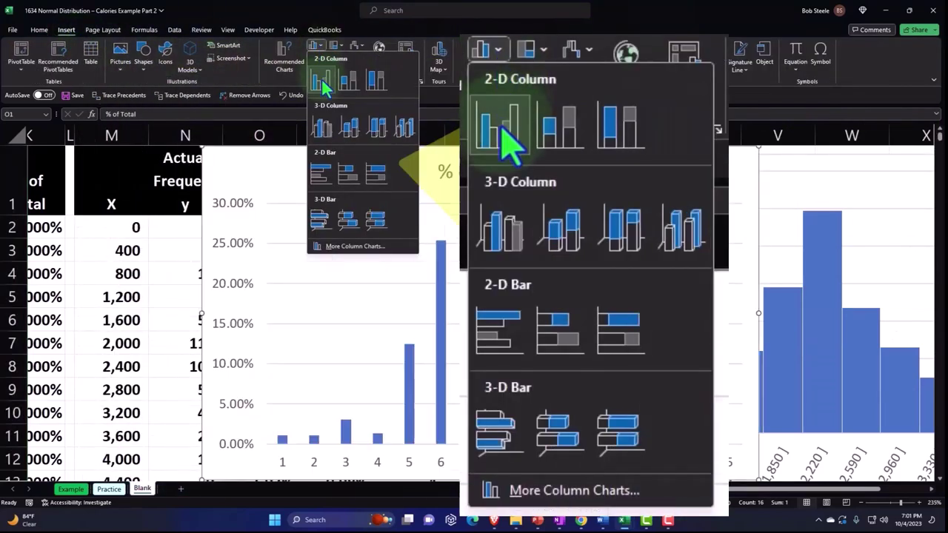
left_click(322, 80)
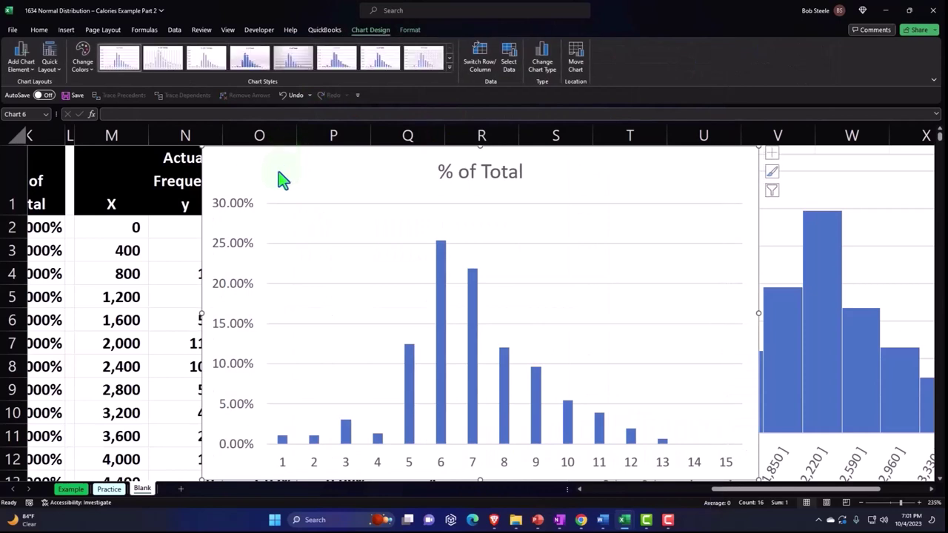
Position and resize the chart beside the table and delete its title.
left_click_drag(293, 176, 444, 181)
left_click_drag(368, 157, 500, 169)
left_click(608, 185)
key("Delete")
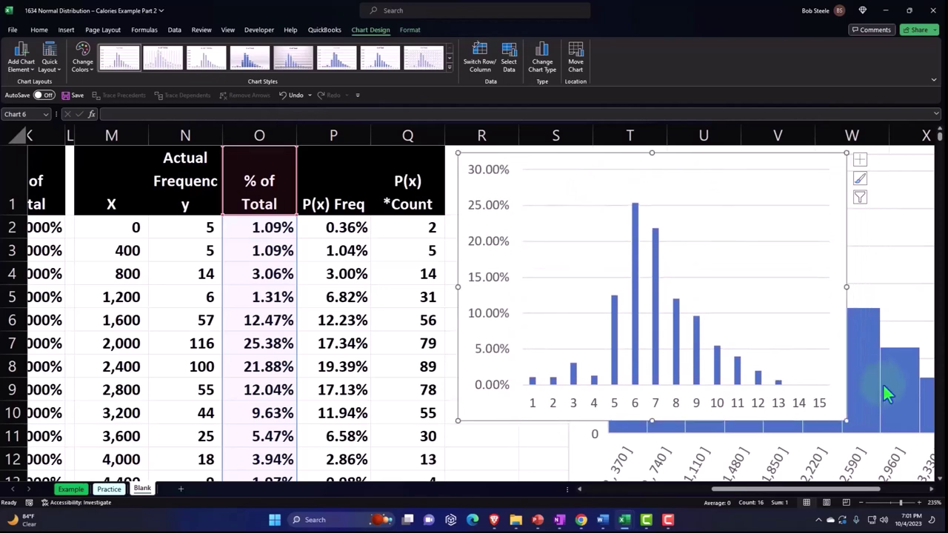
left_click_drag(846, 420, 884, 428)
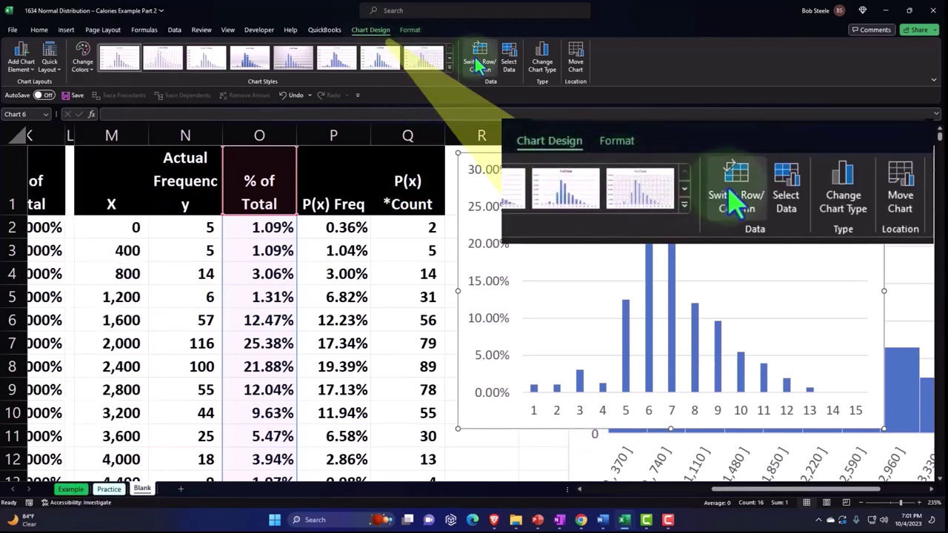
In Select Data, set the horizontal axis labels to the X values in M2:M16.
left_click(507, 61)
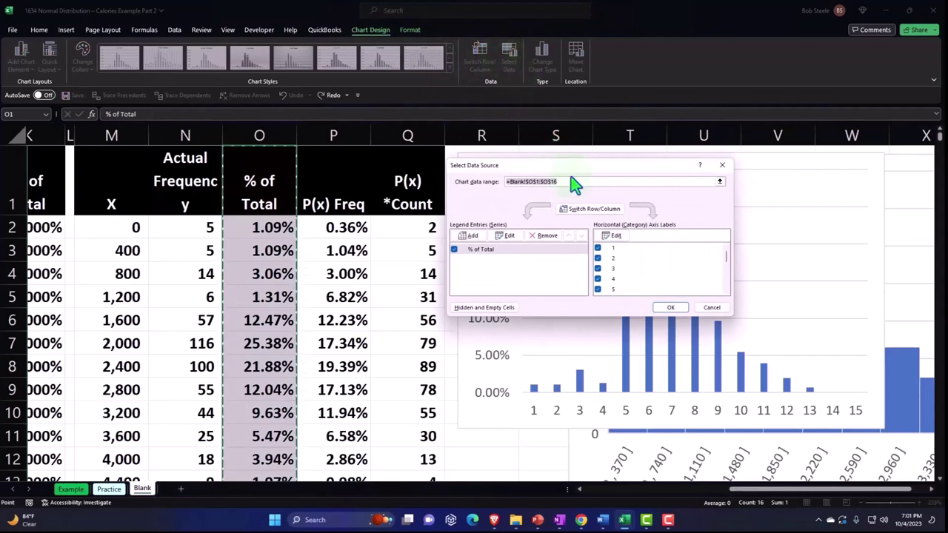
left_click(724, 180)
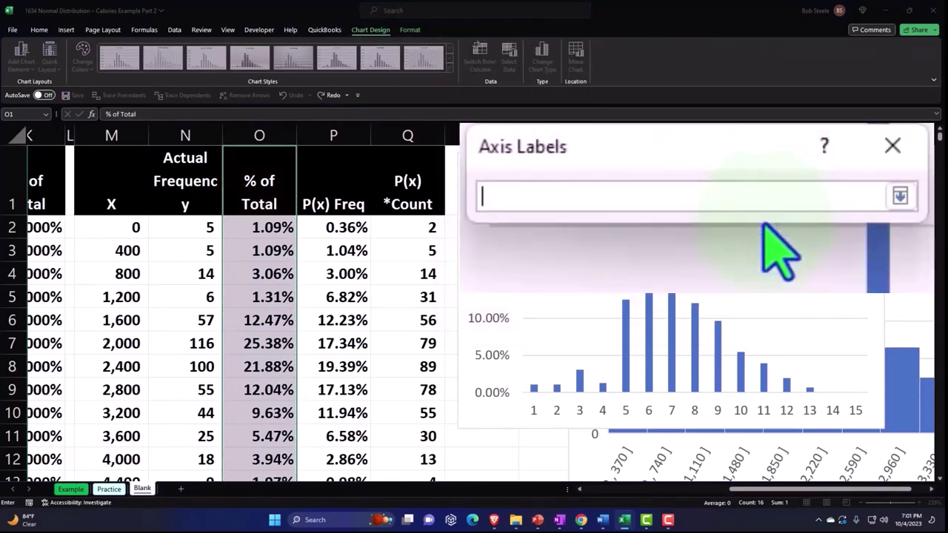
left_click(121, 228)
key("ctrl+shift+Down")
key("shift+Up")
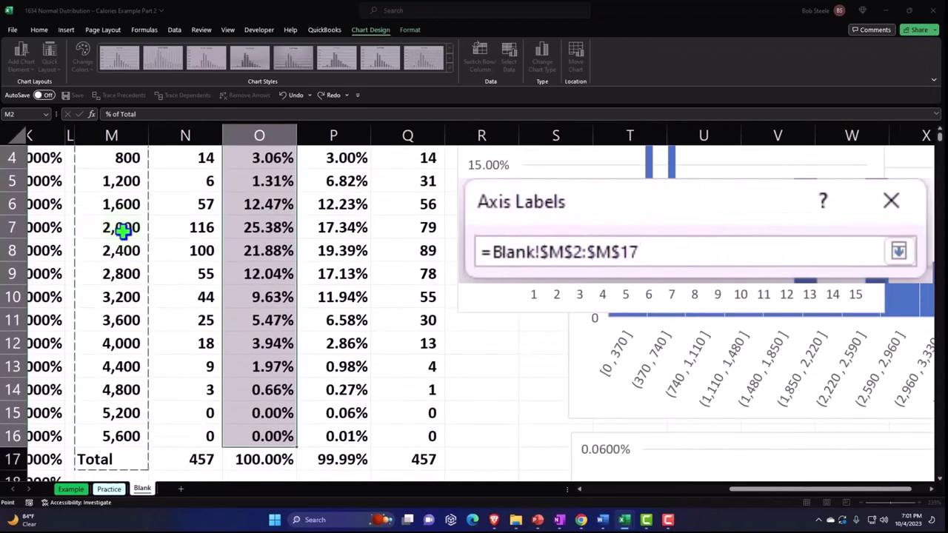